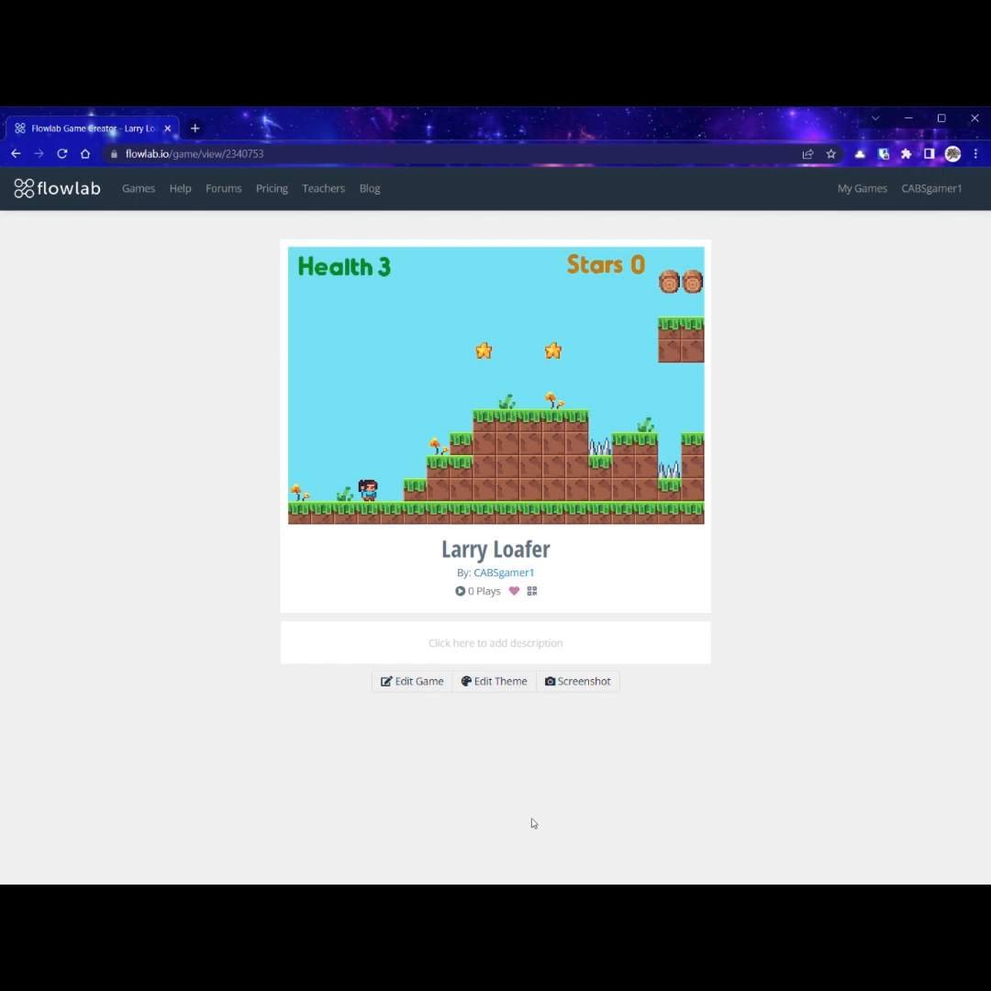
Open the Larry Loafer game for editing and add a new game level named Level 1.
click(408, 693)
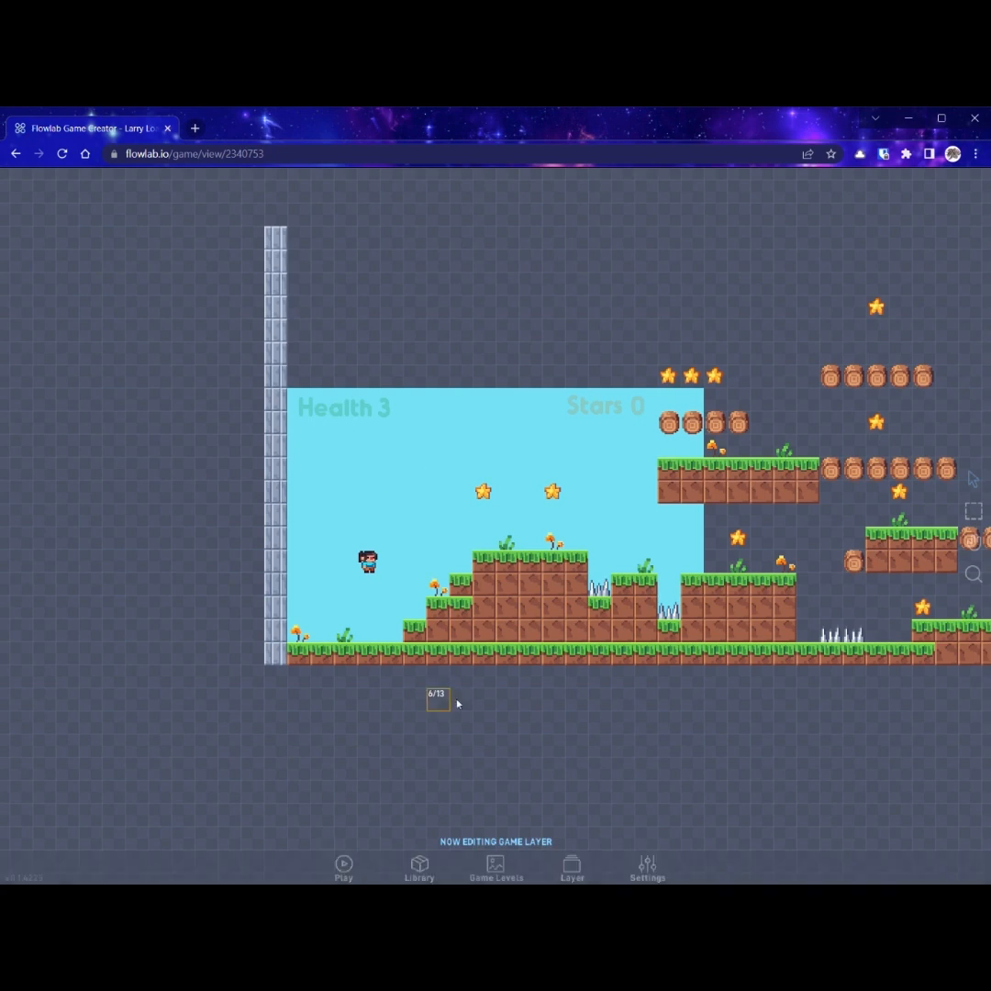
click(498, 871)
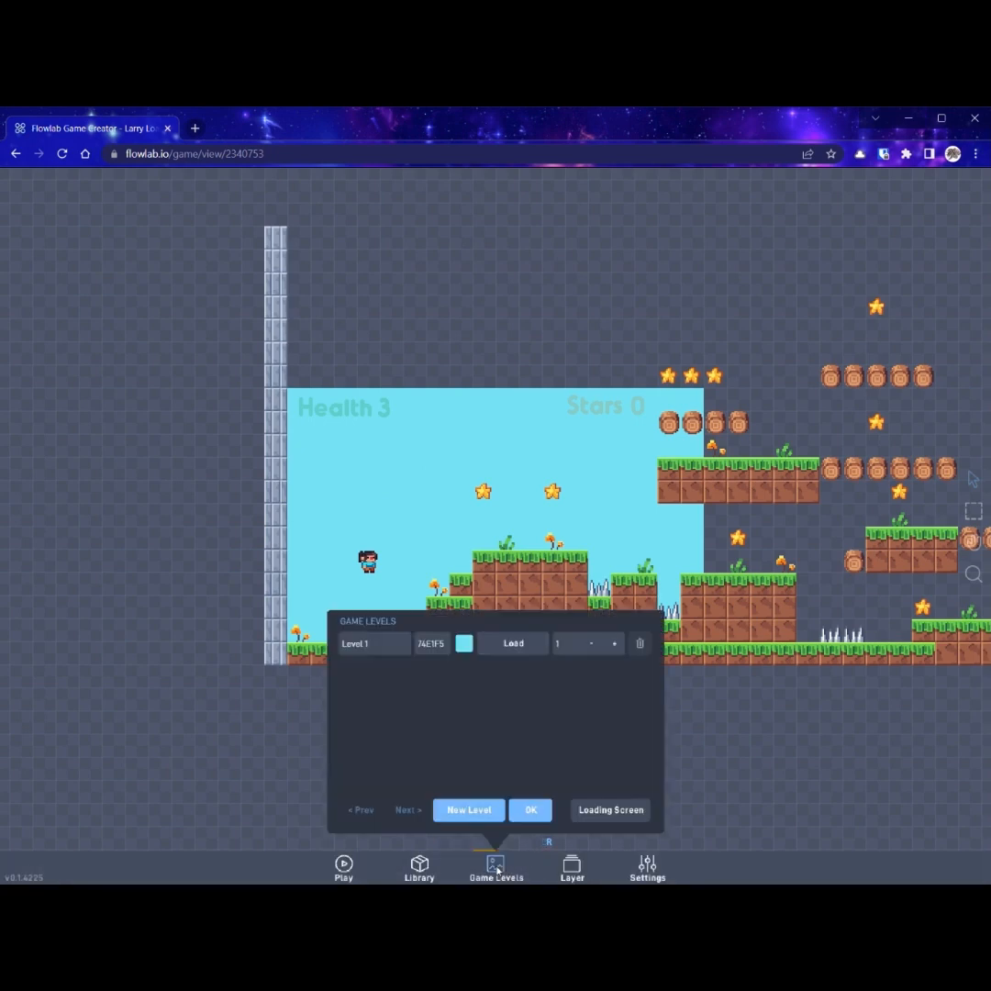
click(481, 811)
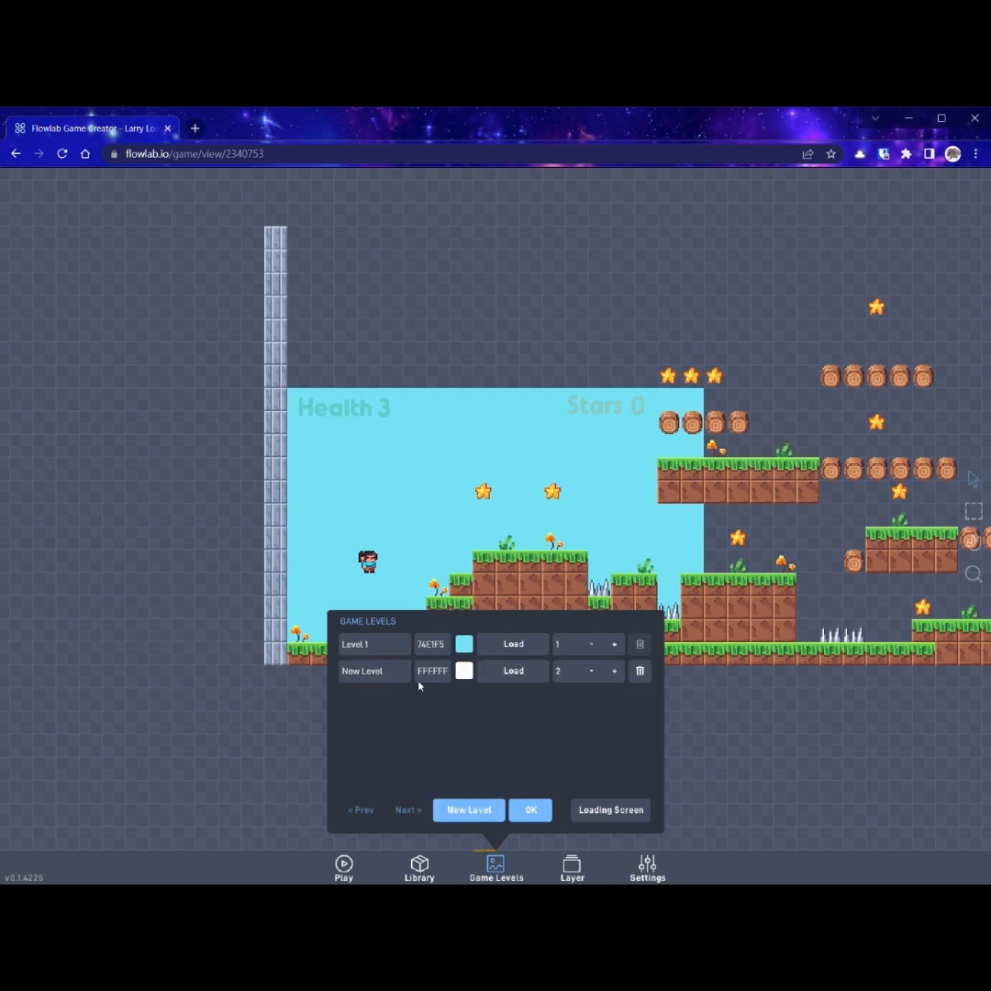
text(Level 1)
Set the new level's background colour to light purple D5ACE1 and load that level.
click(465, 672)
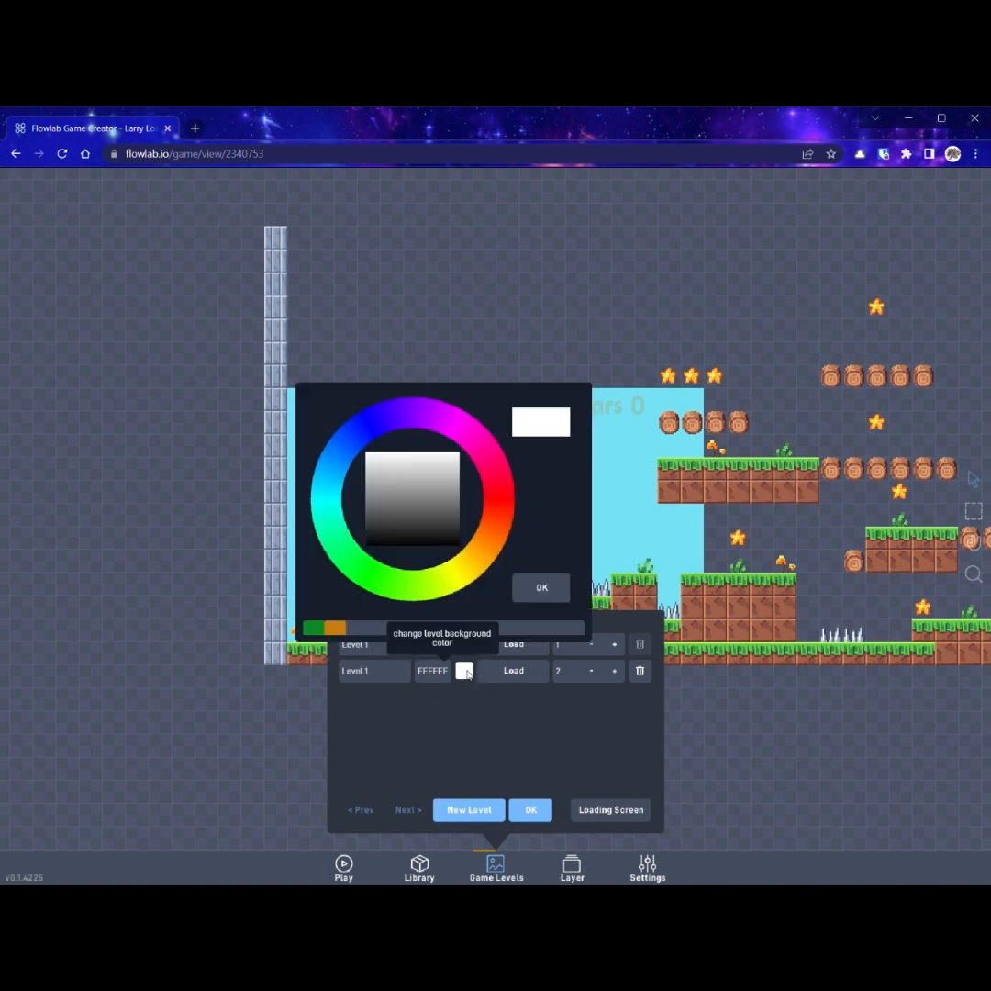
click(435, 426)
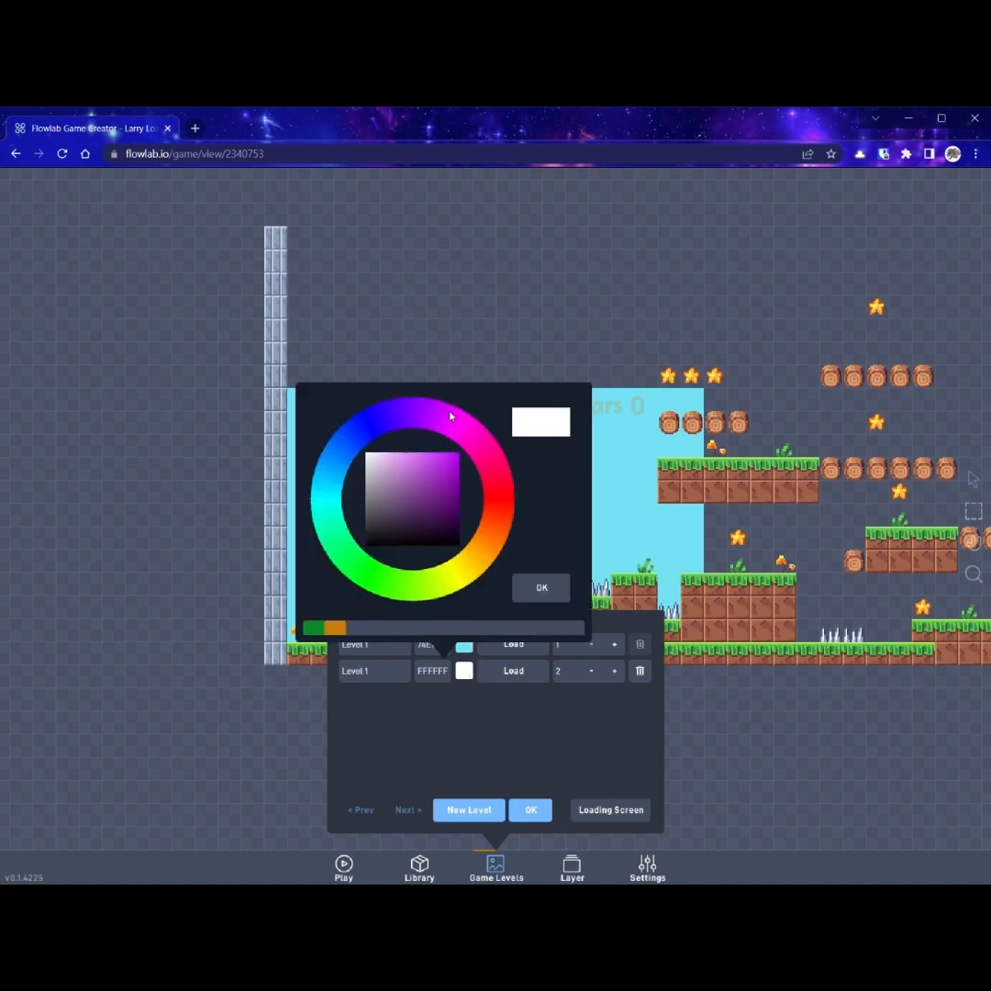
click(389, 468)
click(542, 587)
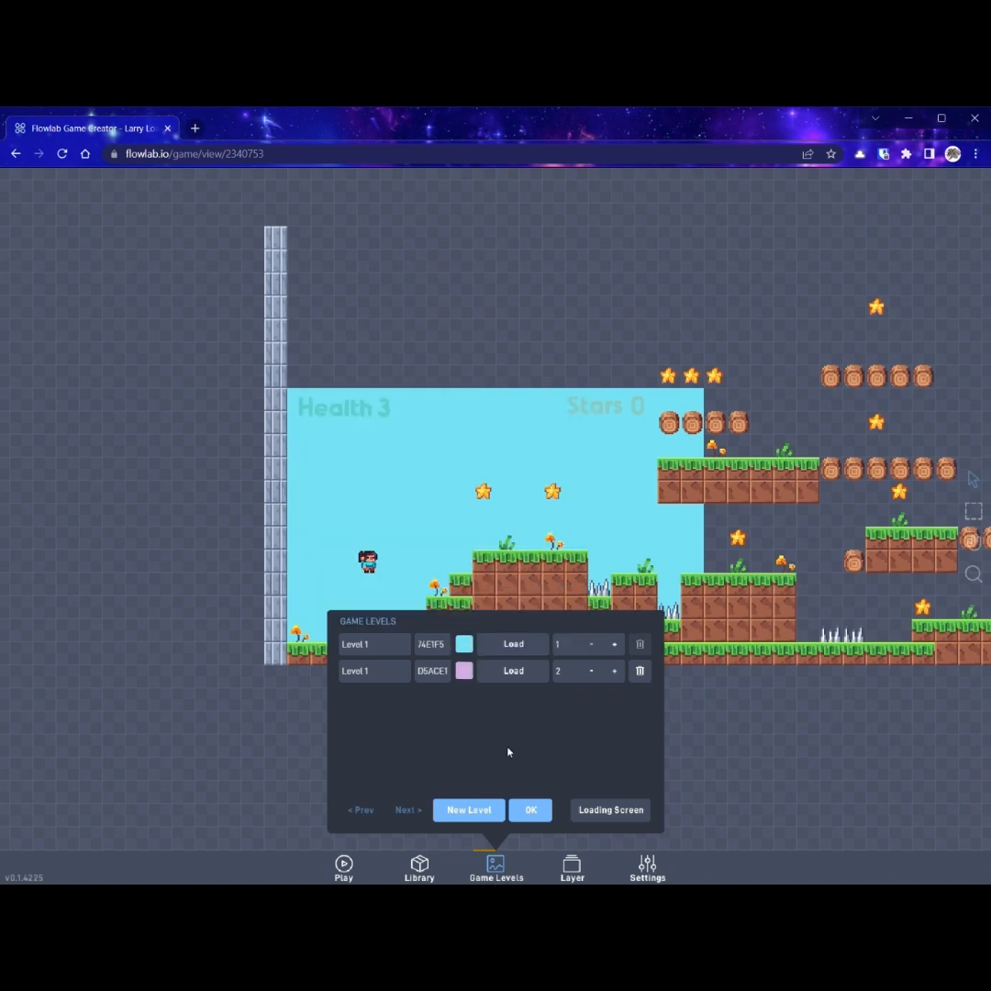
click(514, 671)
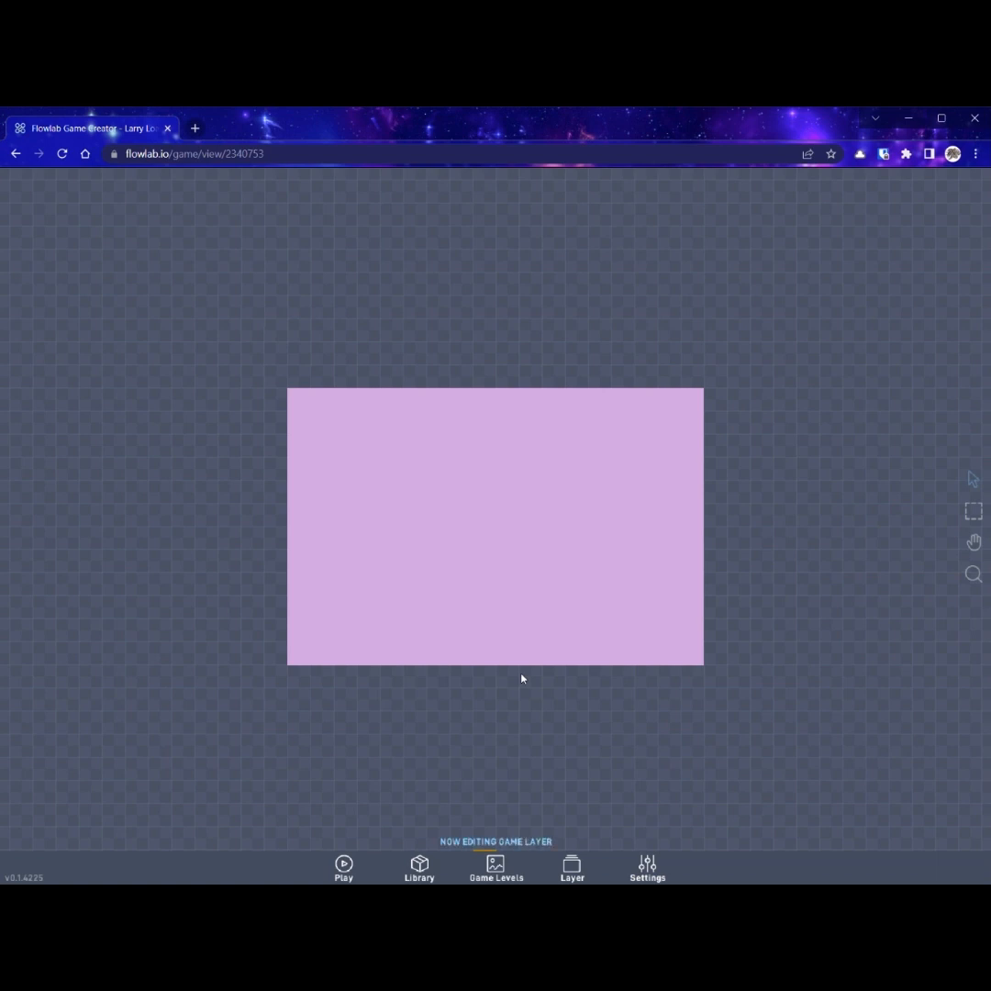
Add library grass blocks to the empty level: an 11-tile row along the ground and a raised 6-tile row further along.
click(420, 867)
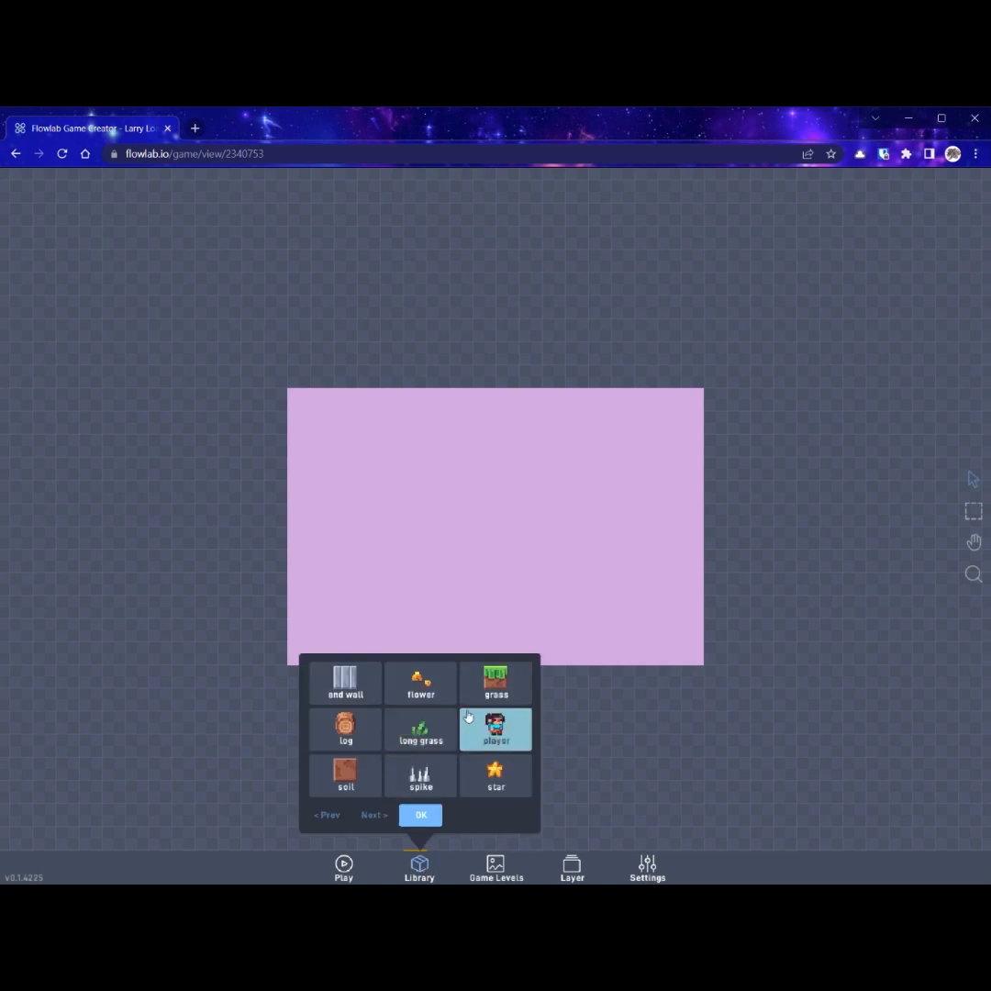
click(495, 684)
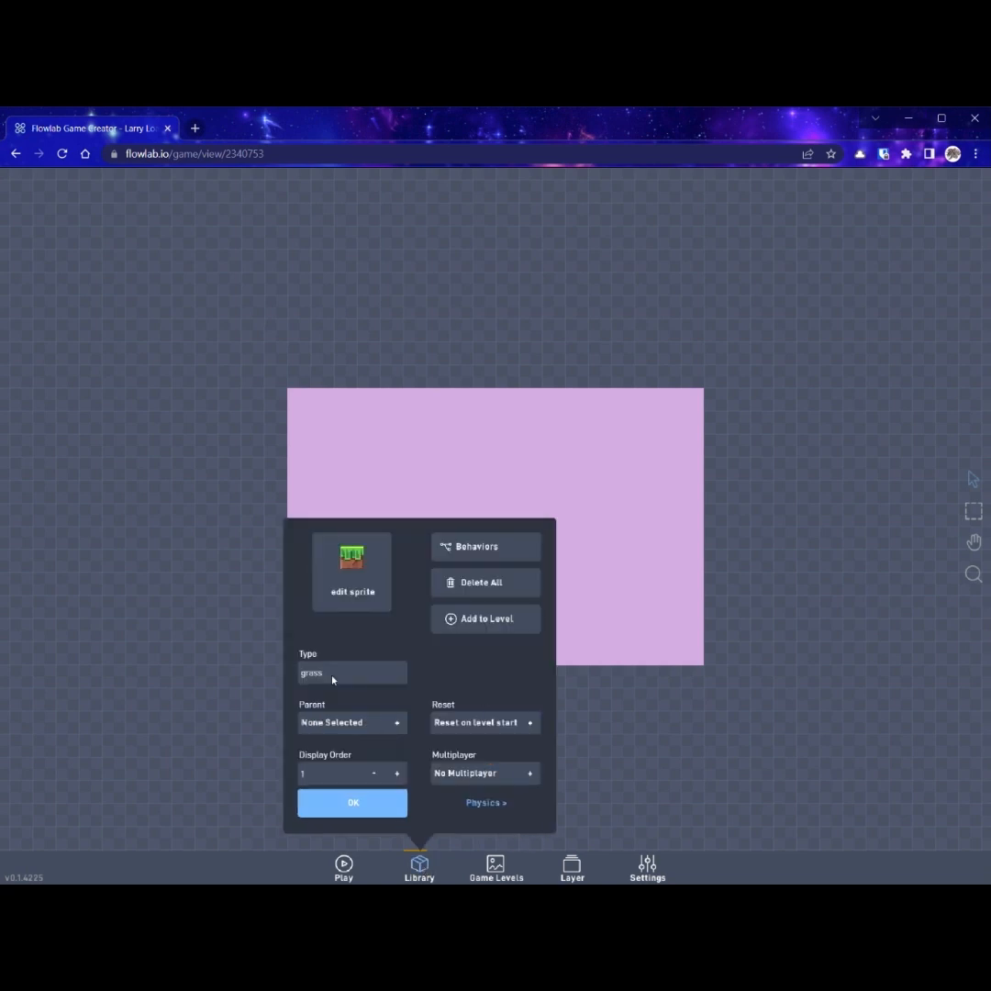
click(486, 618)
mouse_move(321, 653)
mouse_down()
mouse_move(537, 654)
mouse_move(666, 608)
mouse_up()
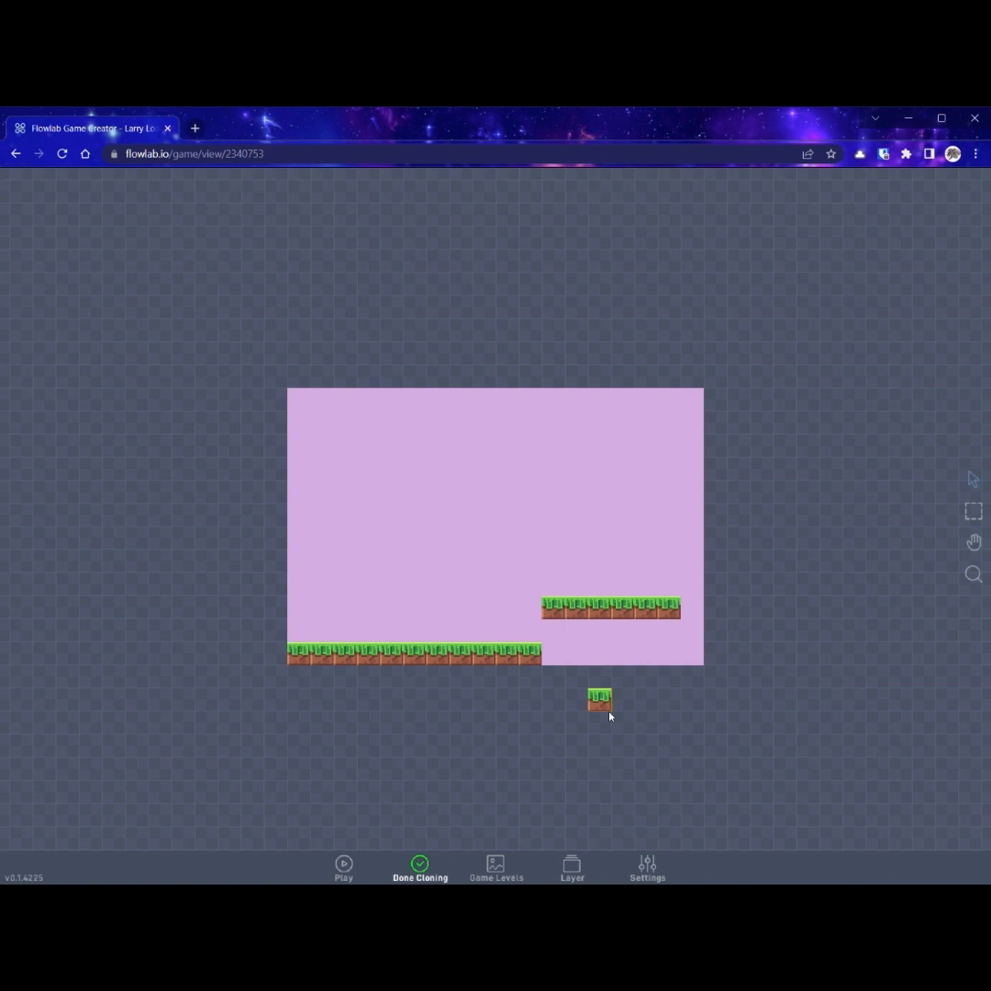
Examine the layout of the finished purple level out to its far end wall and back to the start.
click(974, 542)
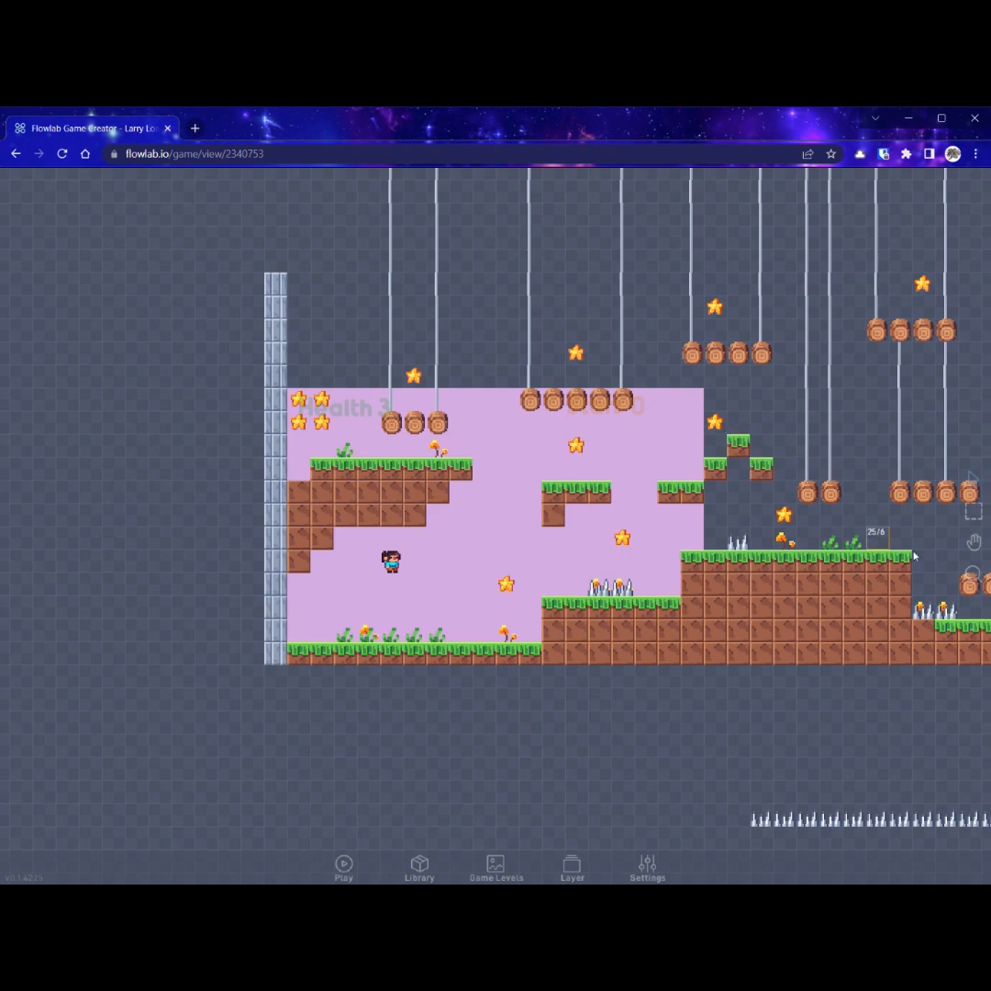
drag(888, 668, 213, 700)
drag(707, 704, 586, 705)
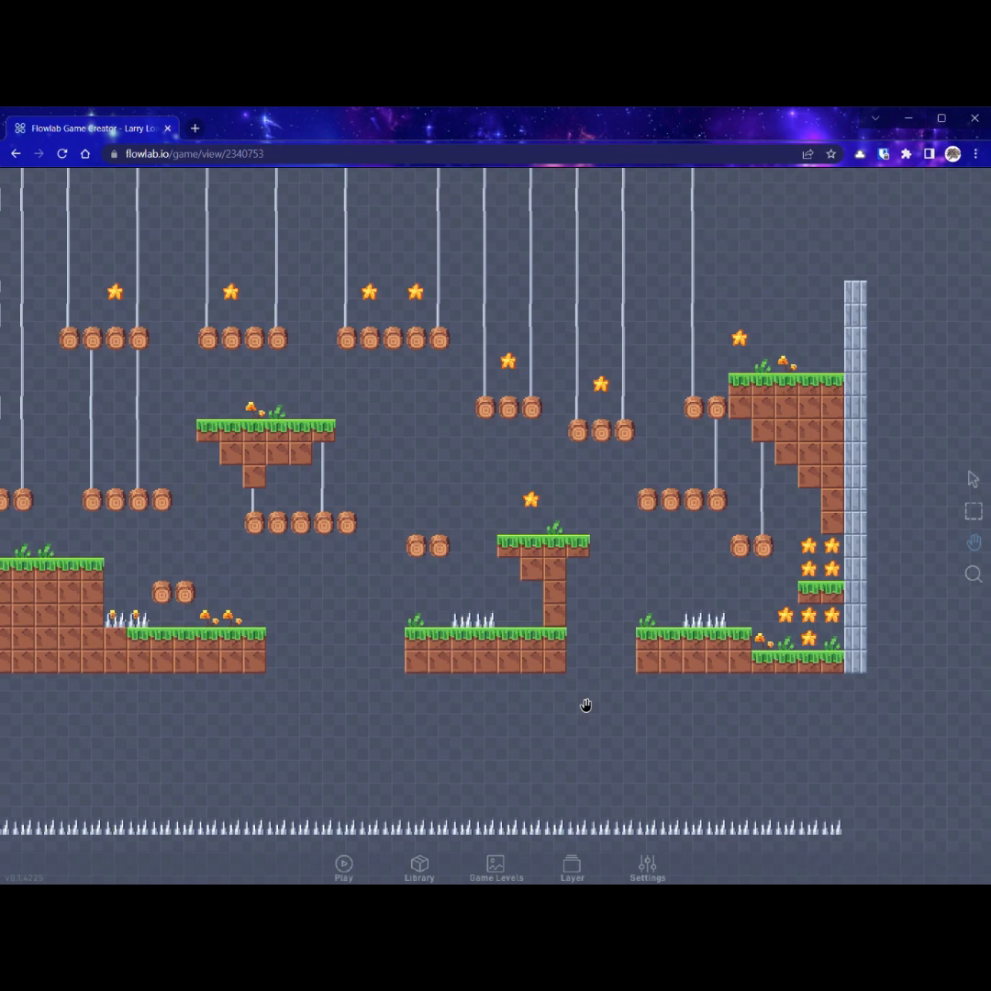
drag(587, 704, 787, 709)
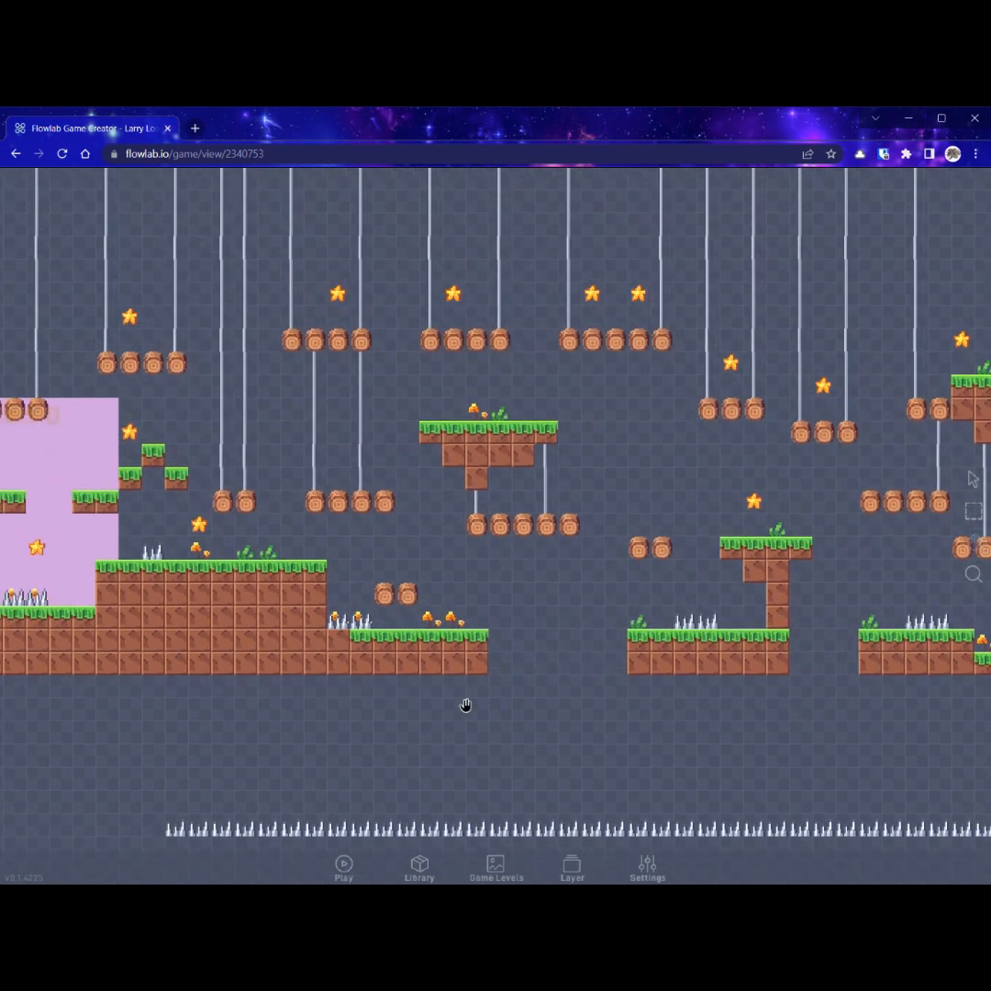
drag(433, 708, 803, 709)
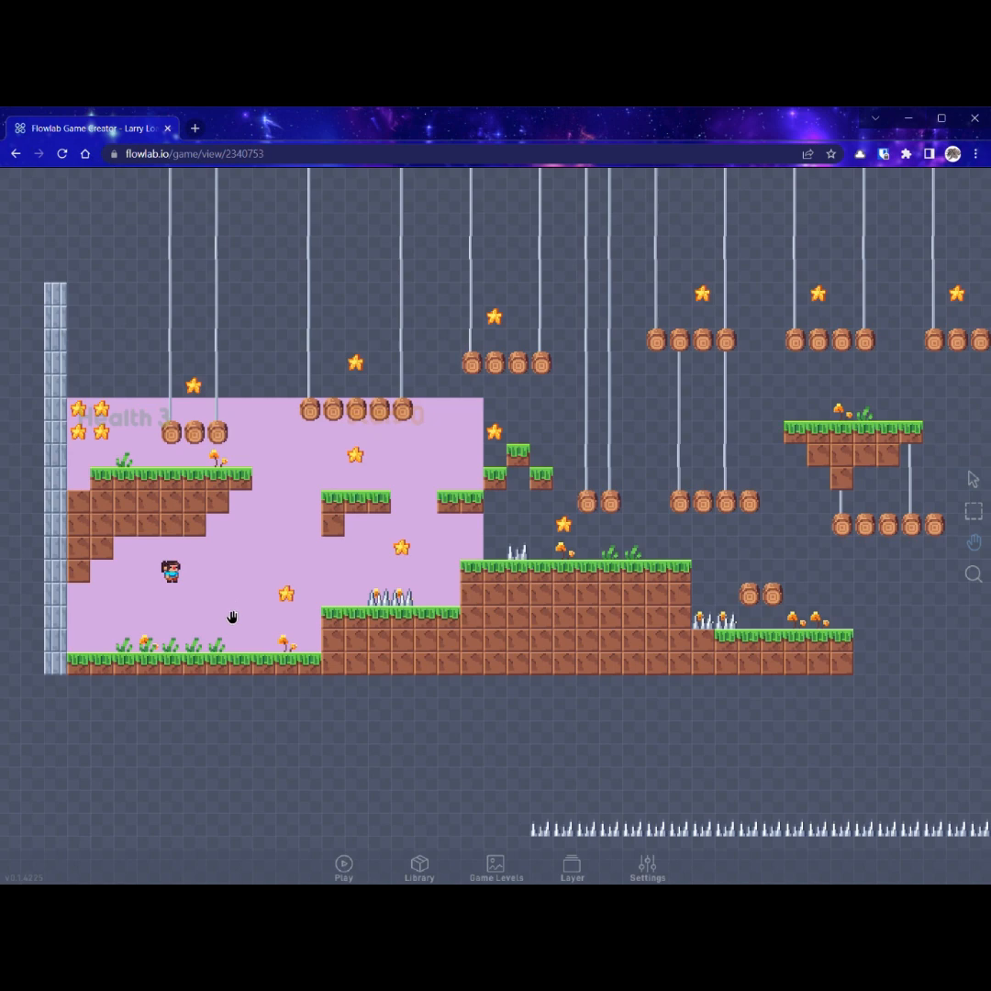
Load Level 1 with the blue background and look over its layout out to the far end wall and back.
click(496, 867)
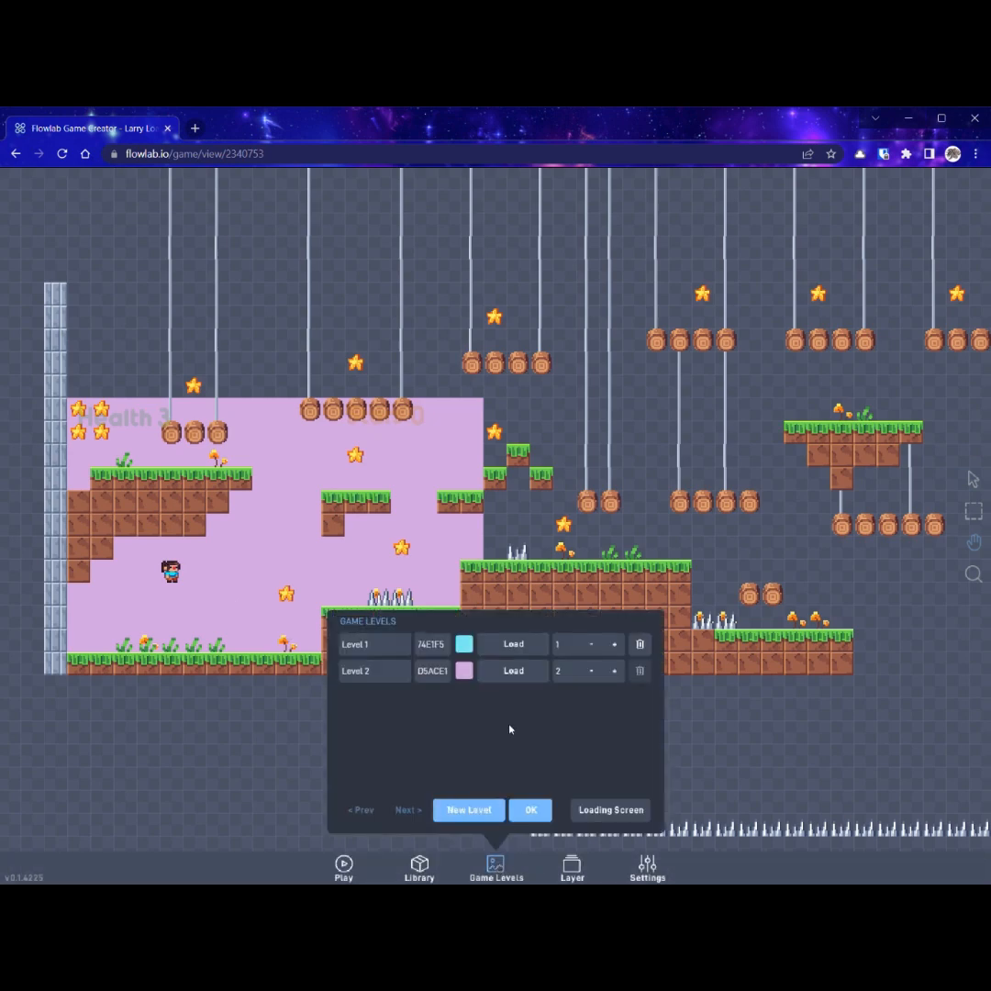
click(514, 645)
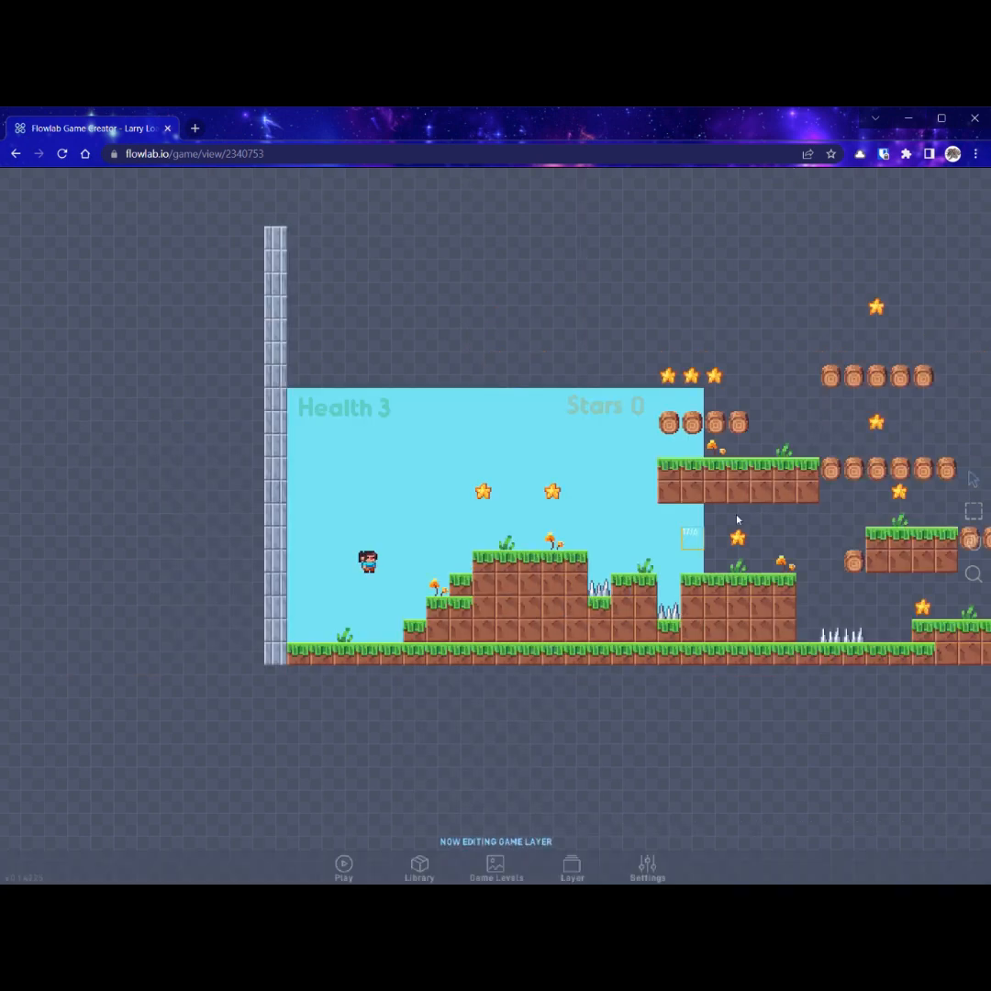
click(982, 547)
drag(748, 466, 656, 383)
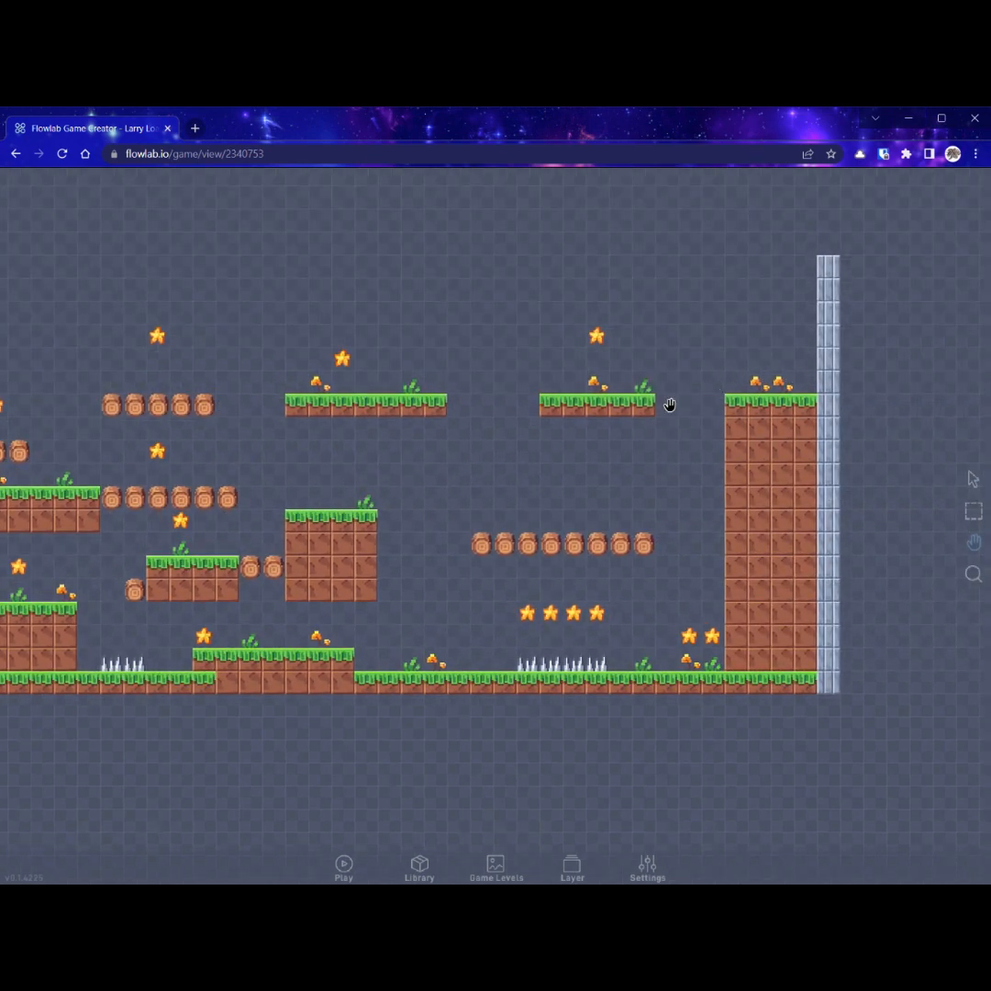
mouse_move(417, 459)
mouse_down()
mouse_move(737, 450)
mouse_move(818, 436)
mouse_up()
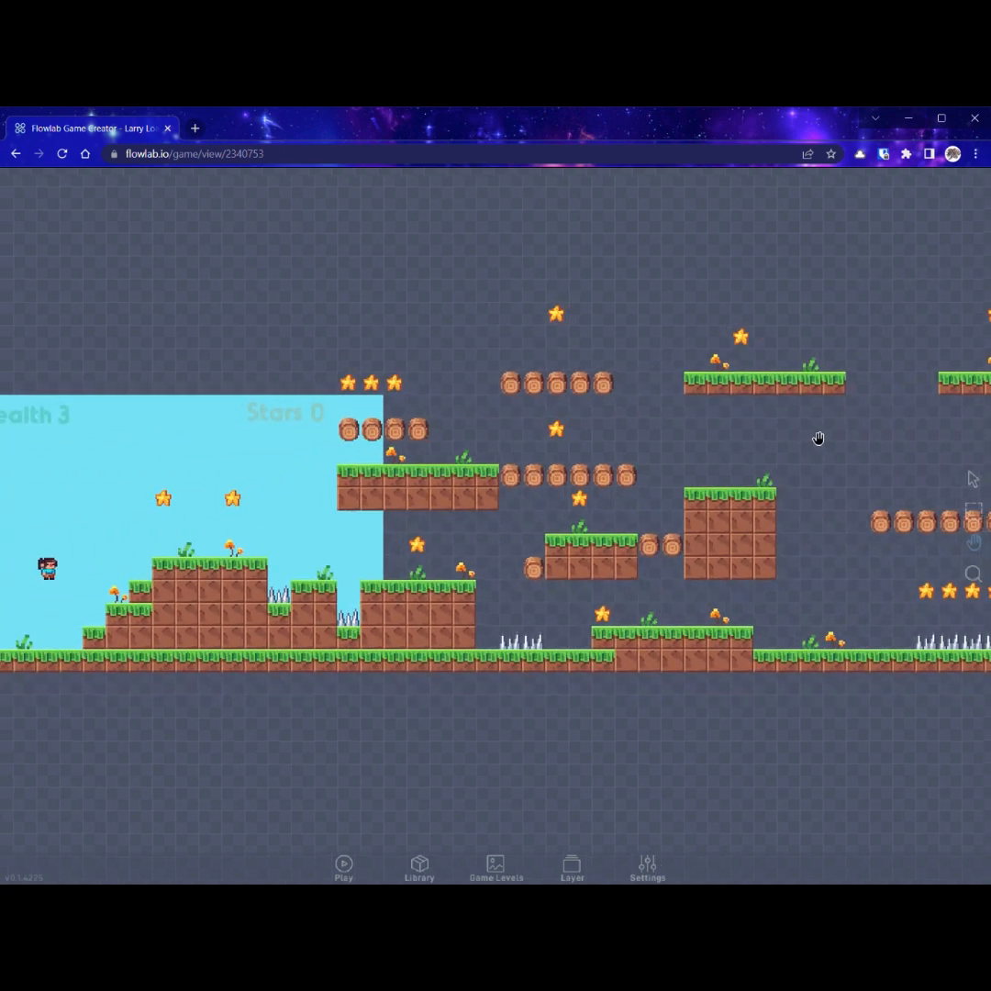
mouse_move(160, 465)
mouse_down()
mouse_move(250, 463)
mouse_move(263, 479)
mouse_up()
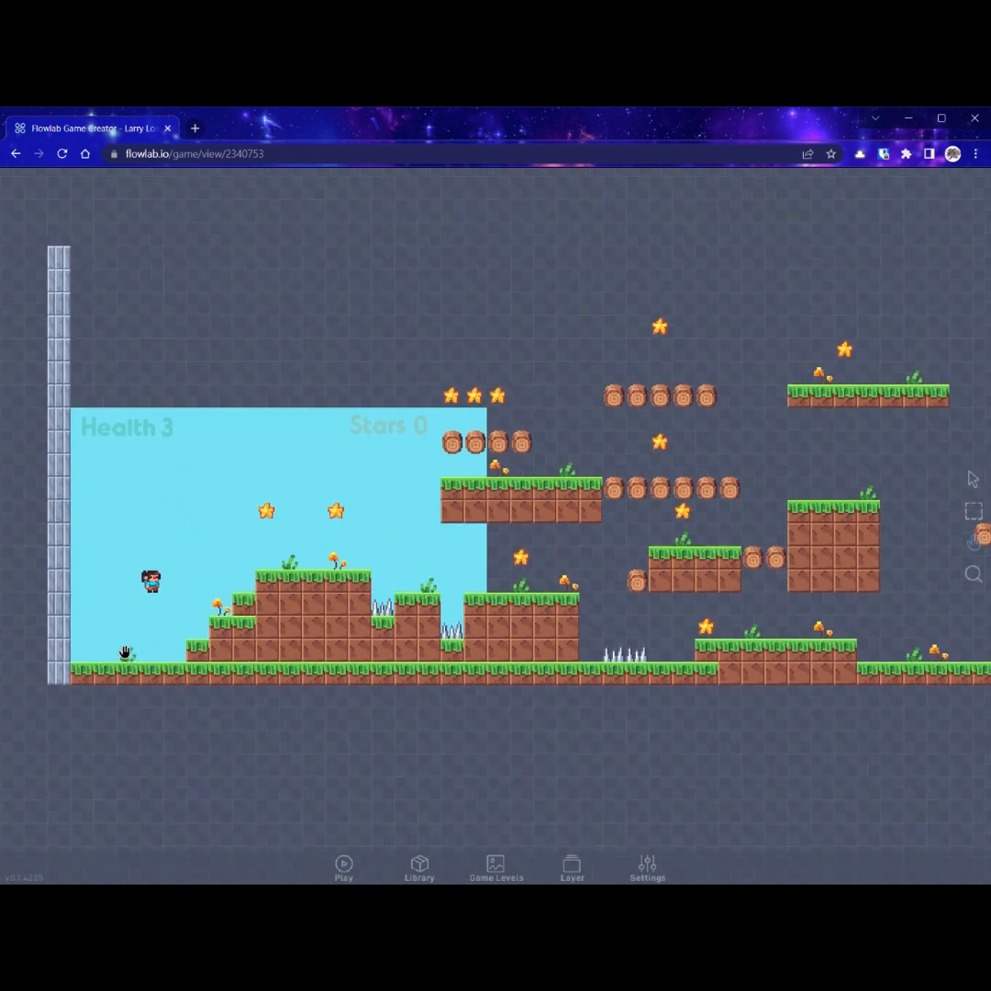
Create a new object on the ground beside the starting end wall in Level 1, with the type door.
click(974, 480)
click(84, 656)
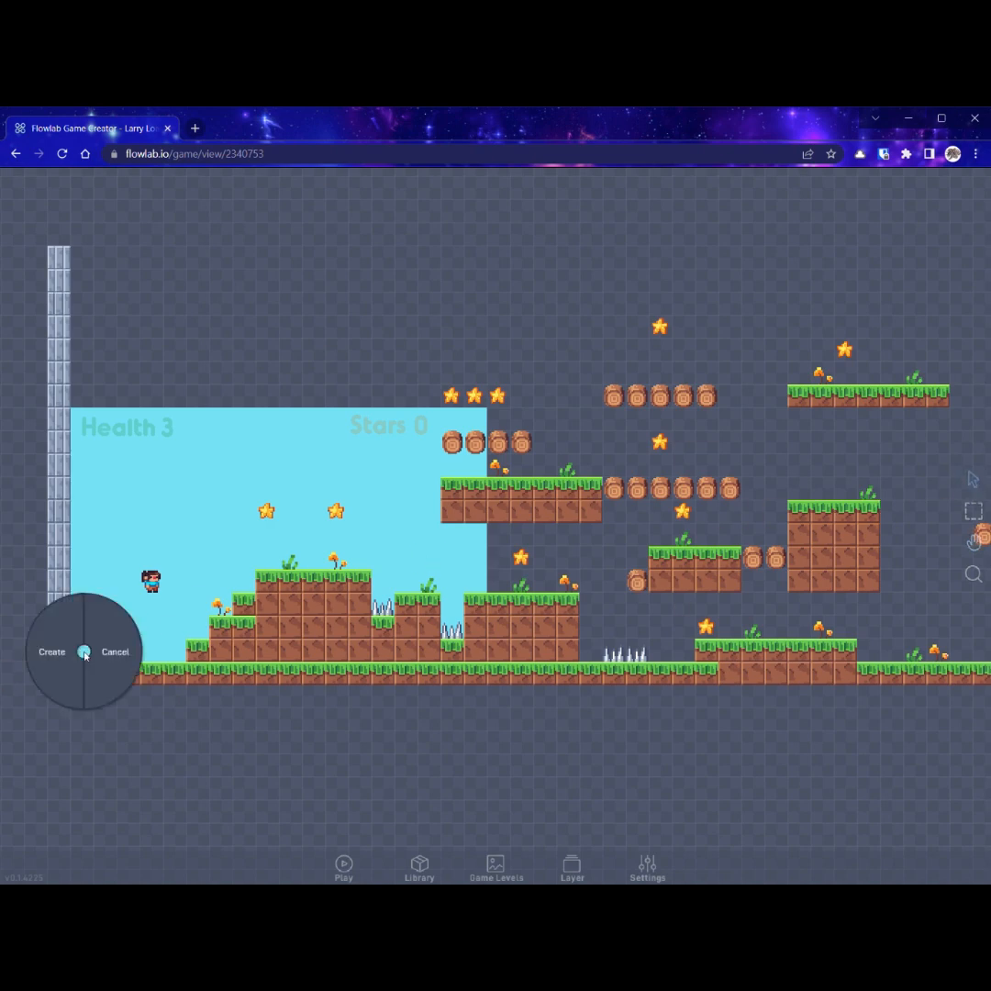
click(57, 653)
click(175, 632)
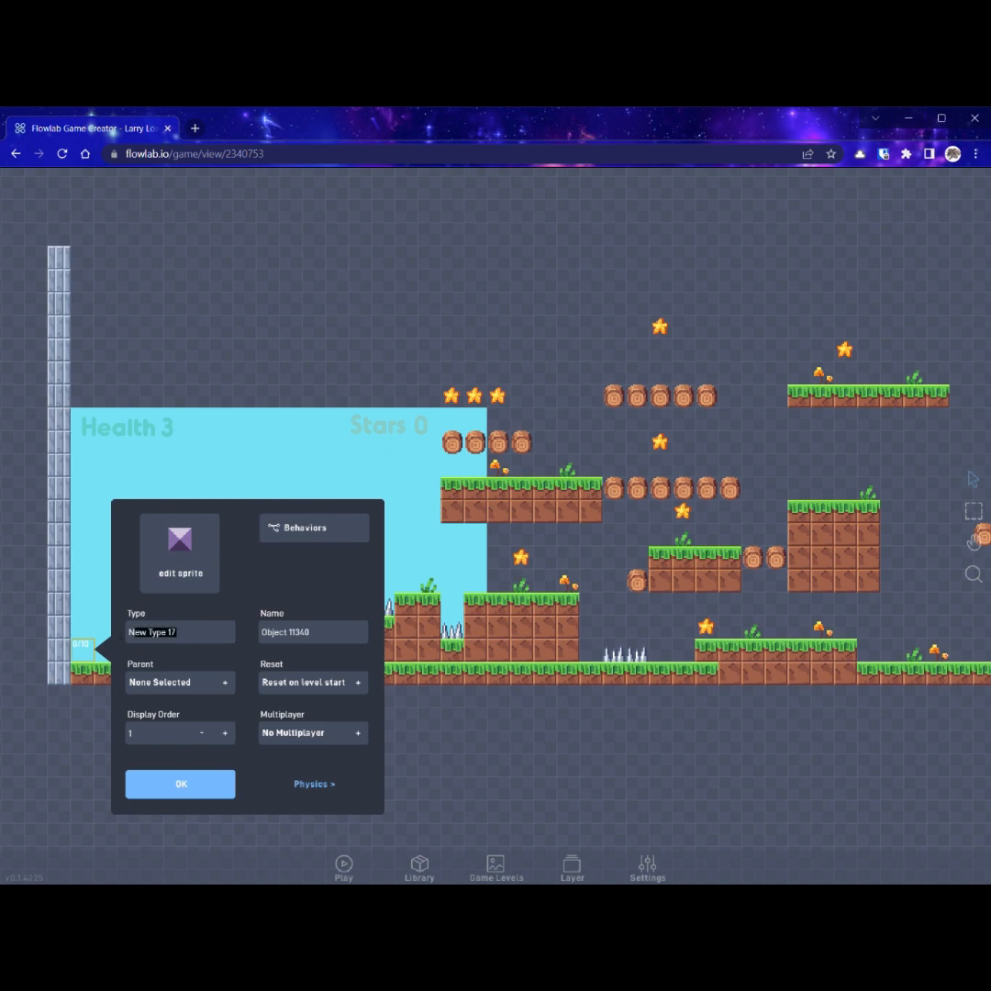
text(door)
Give the door object the closed wooden door sprite from the Blocks category of Flowlab Sprites.
click(180, 560)
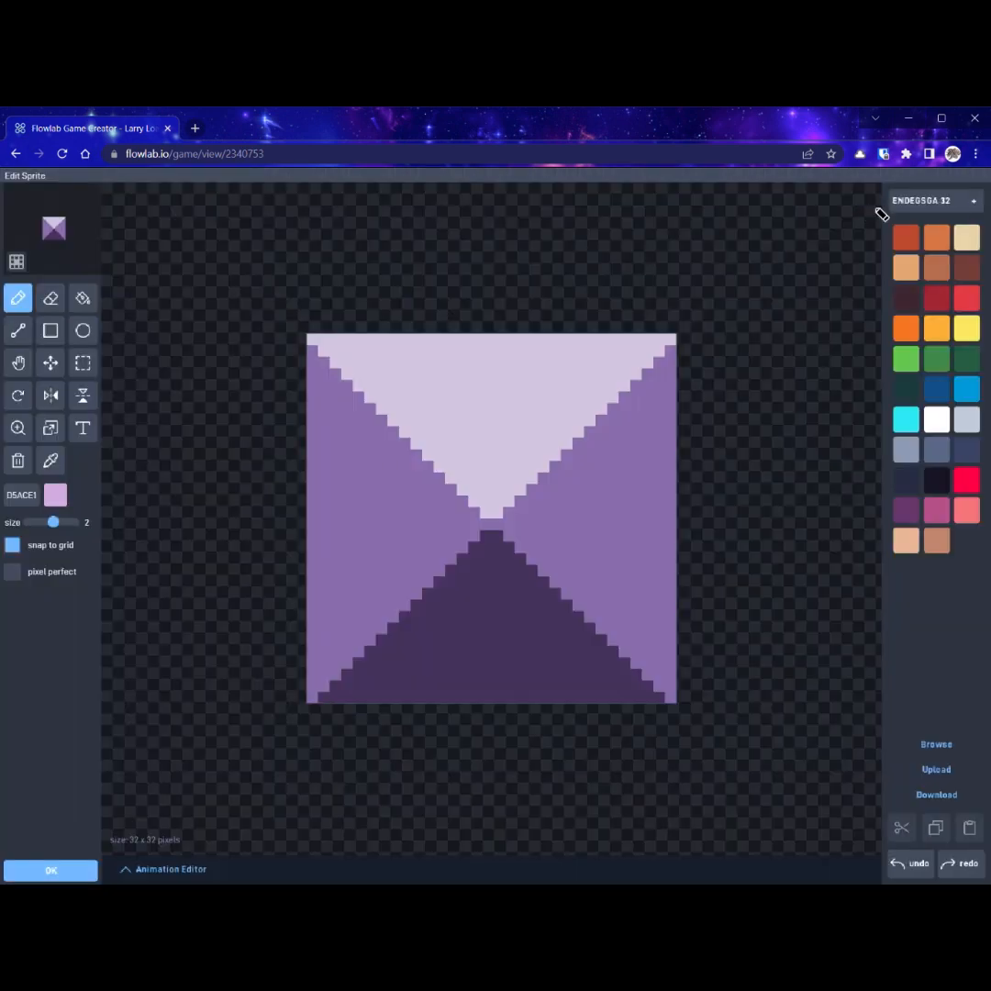
click(936, 744)
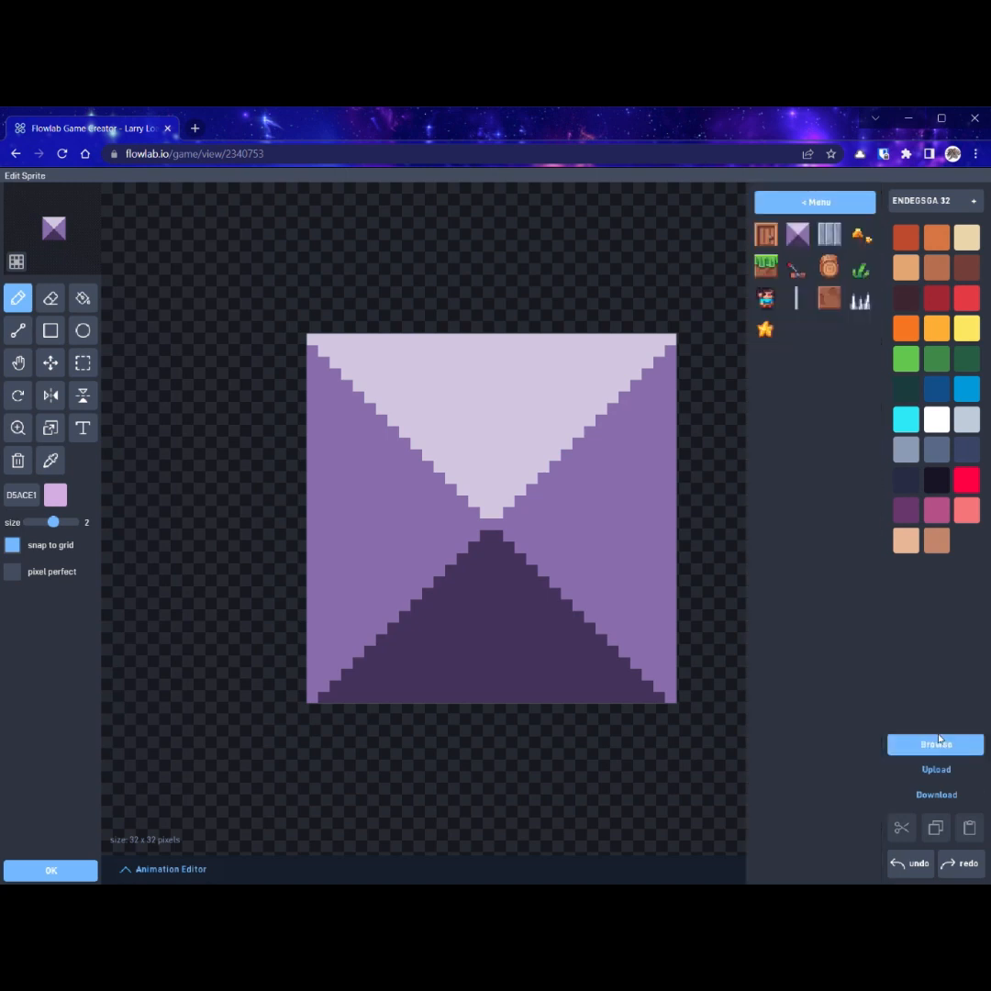
click(817, 200)
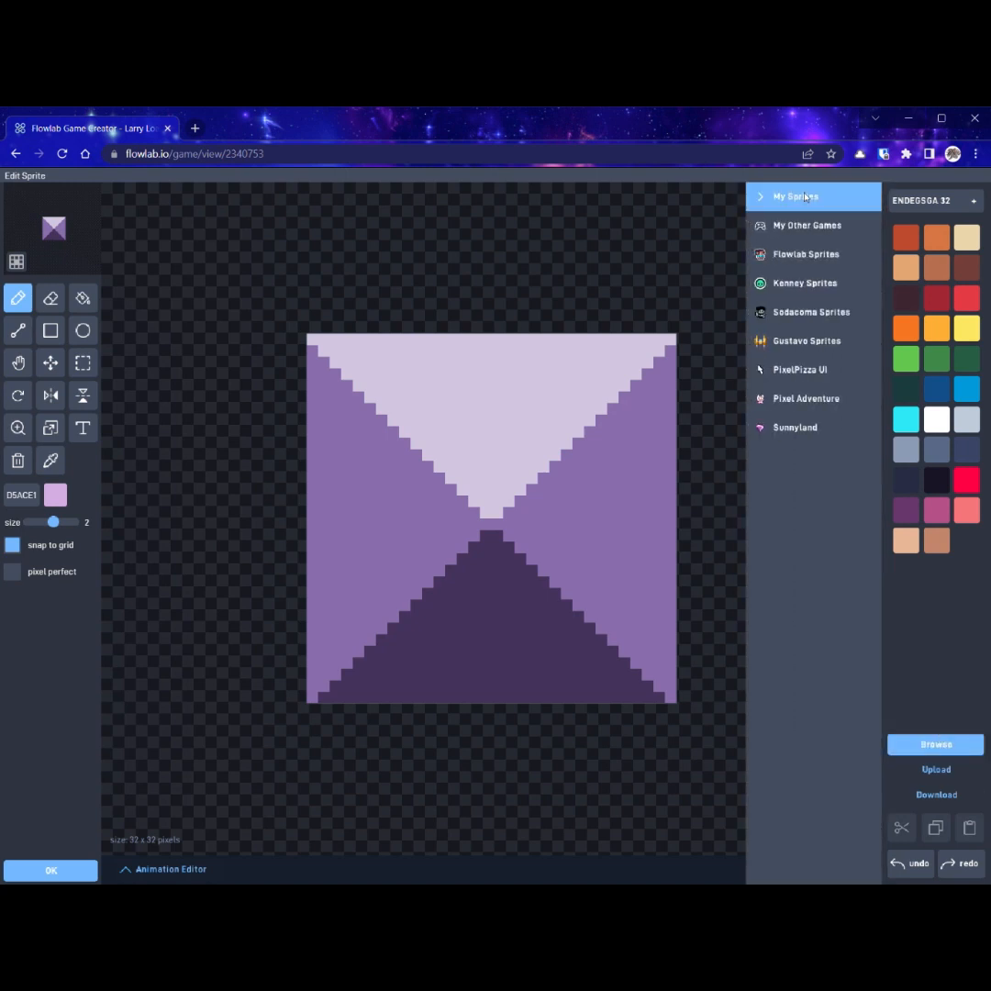
click(820, 257)
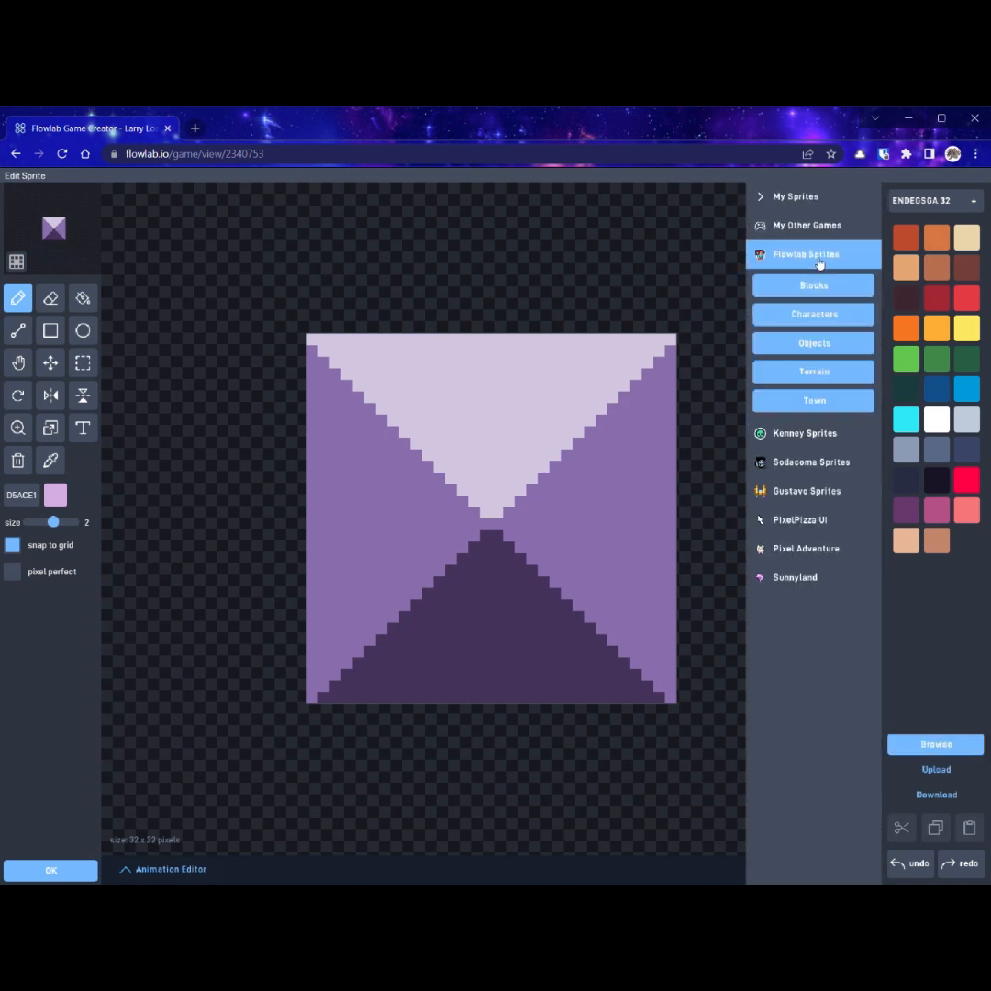
click(811, 287)
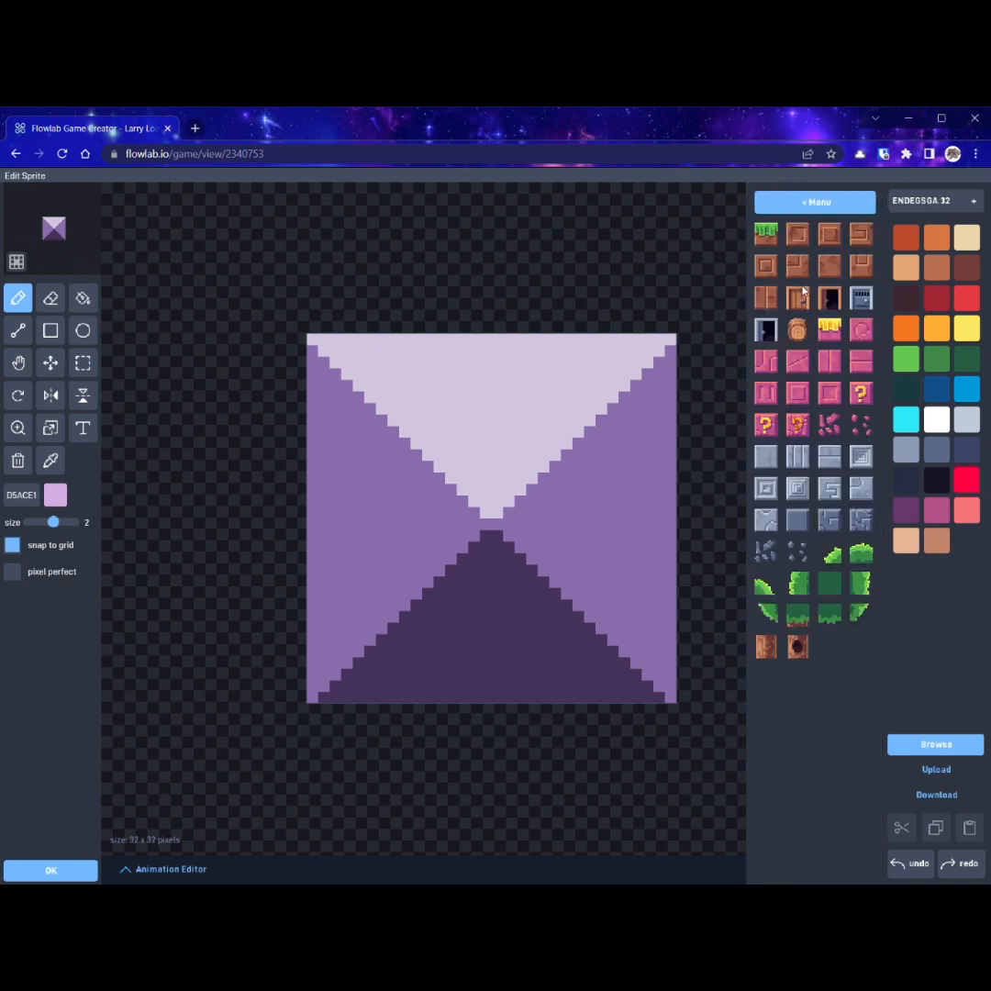
click(801, 298)
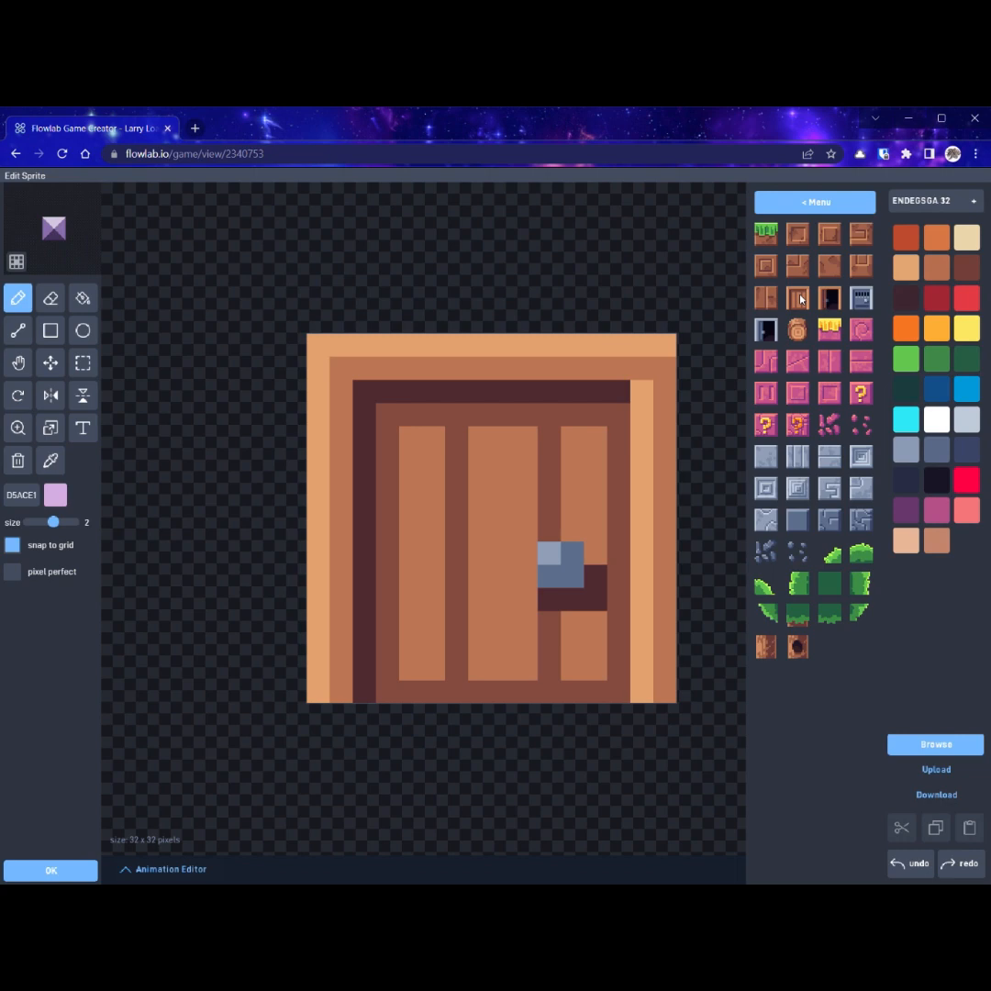
Create a door animation named open with the open wooden door sprite as its frame, and save the object.
click(183, 870)
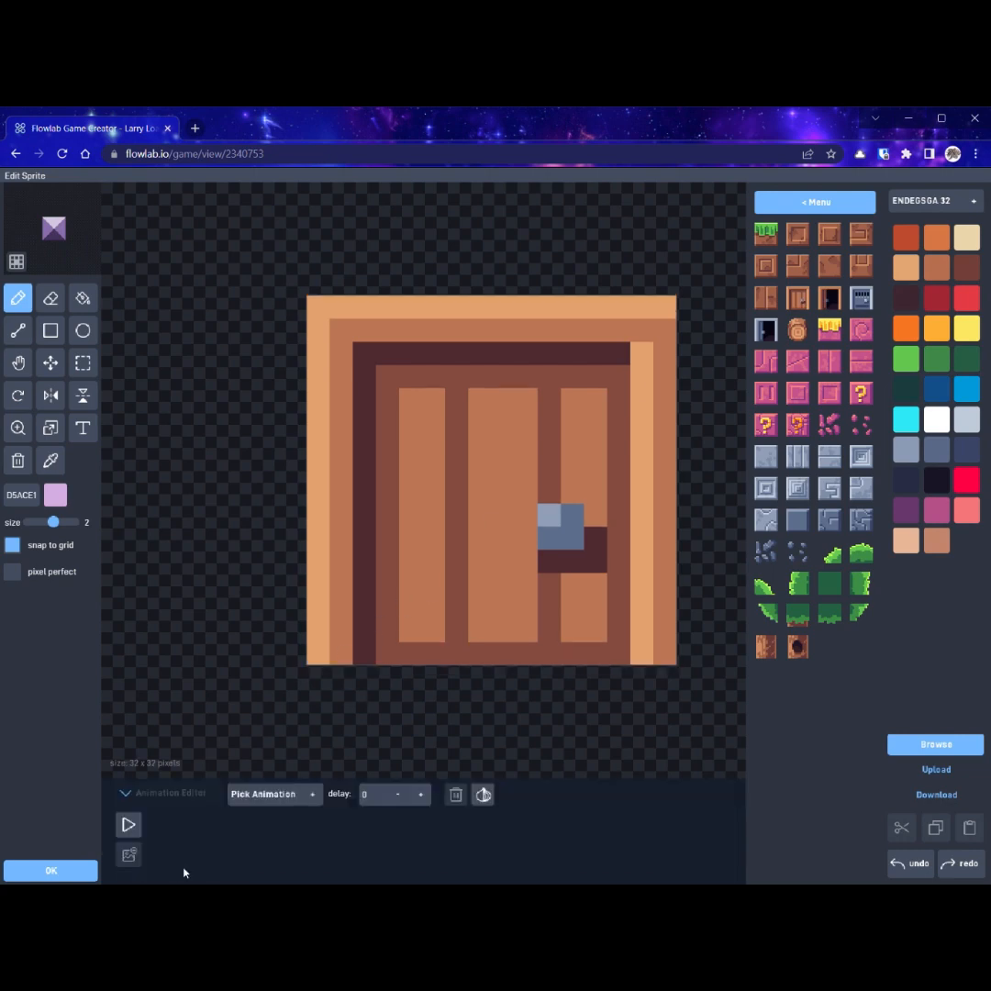
click(285, 789)
click(261, 771)
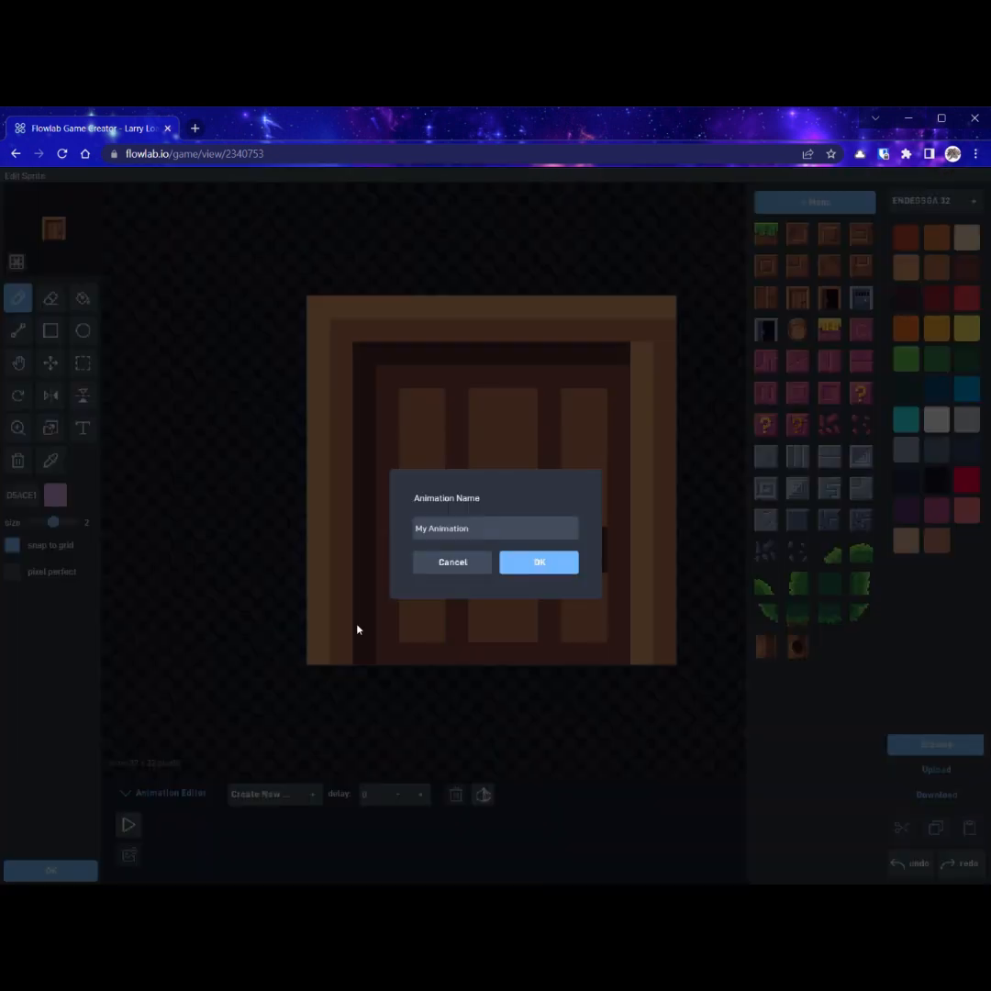
text(open)
click(515, 564)
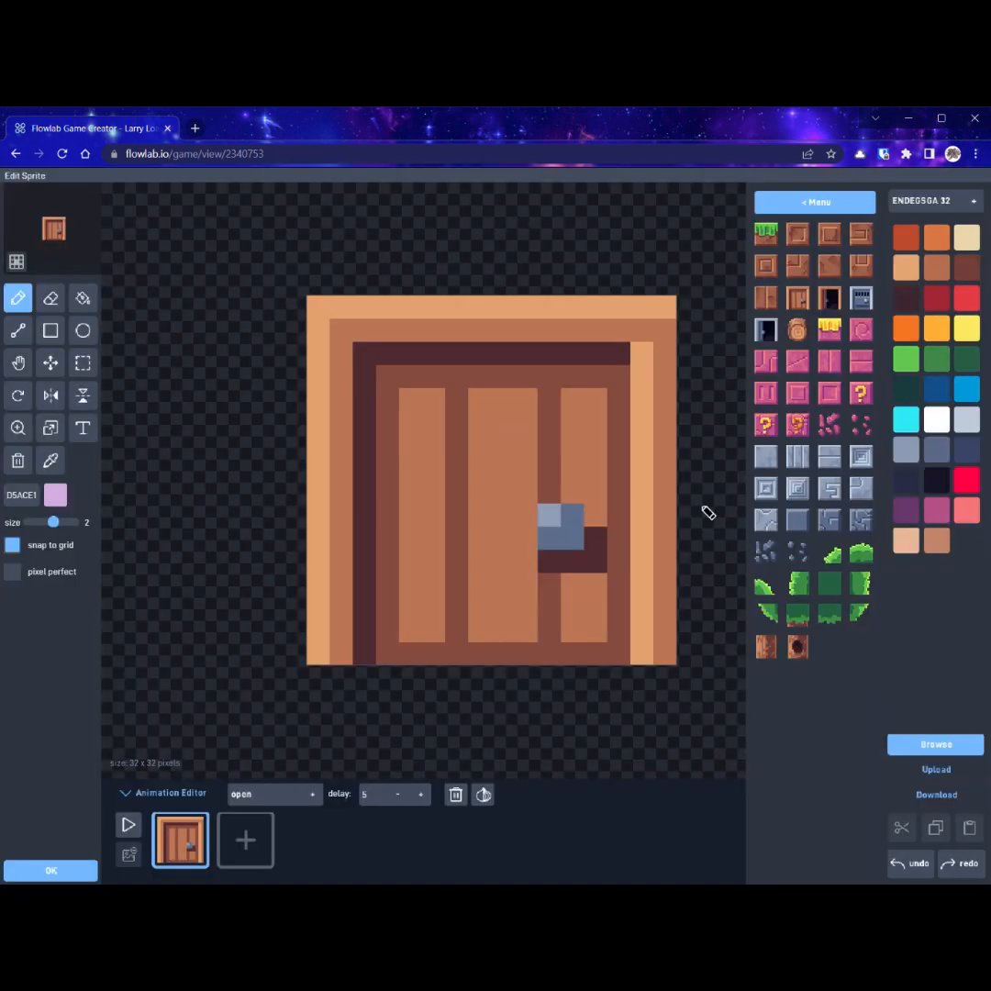
click(837, 297)
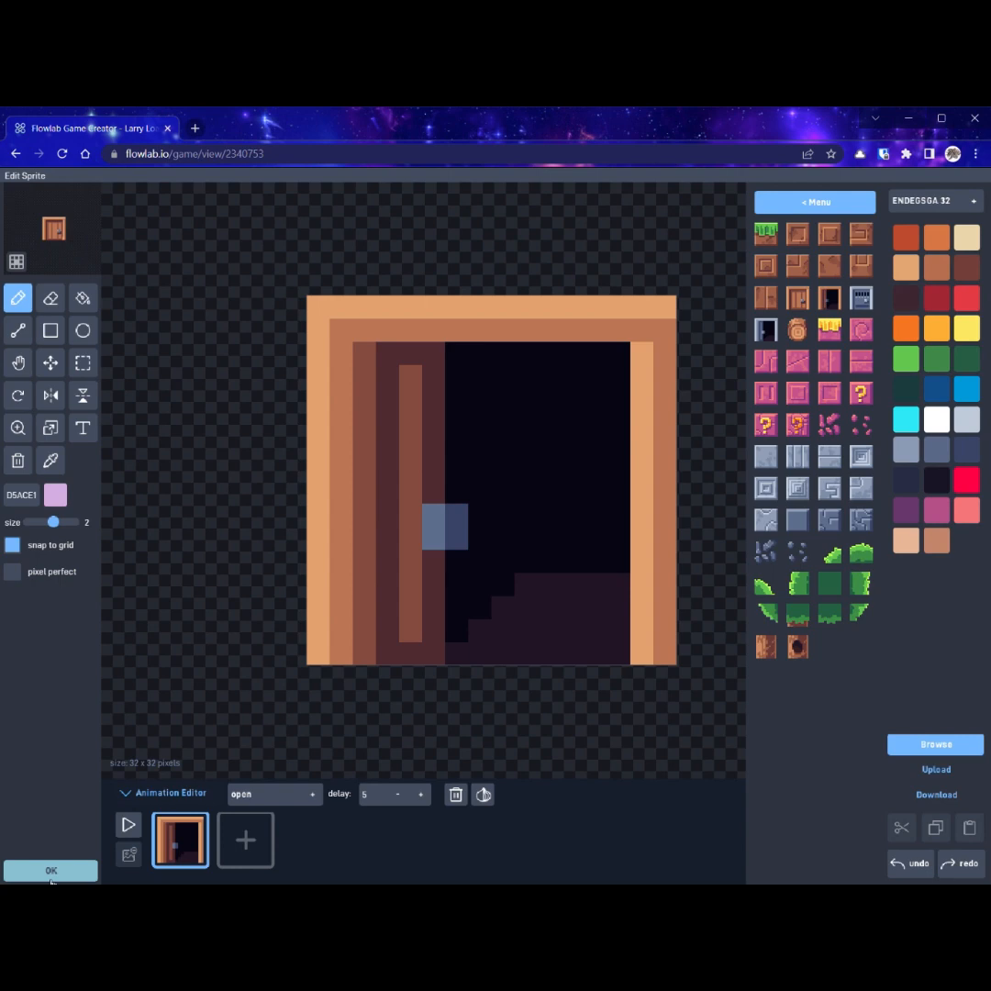
click(51, 877)
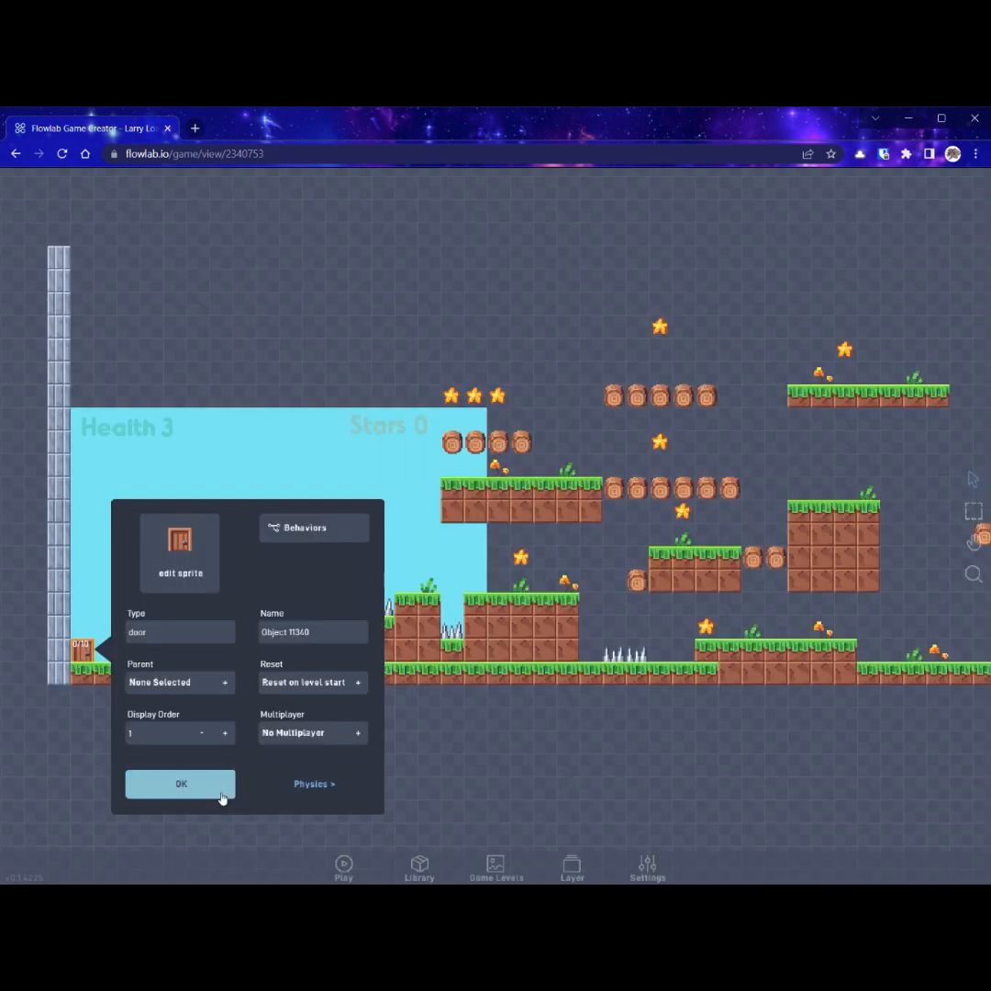
click(206, 784)
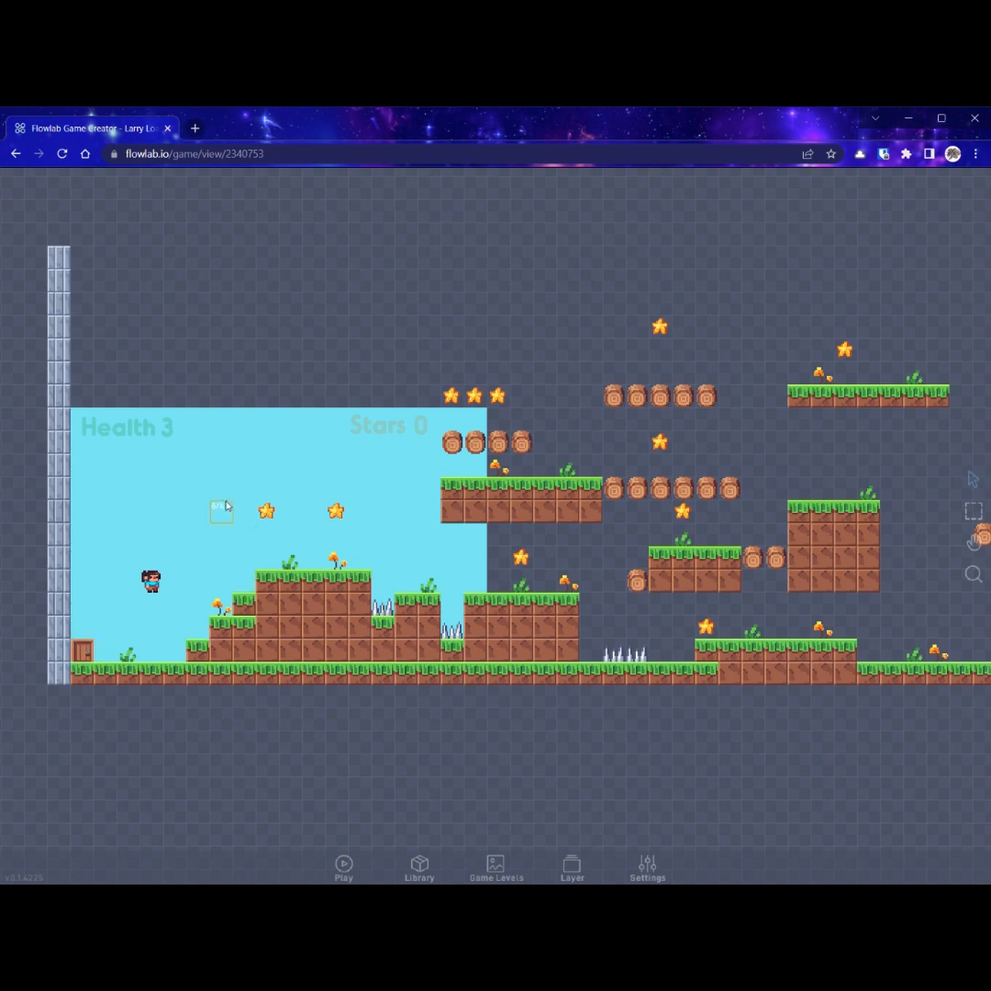
Add a Collision trigger to the door's behaviors that reacts to objects of type player.
click(85, 653)
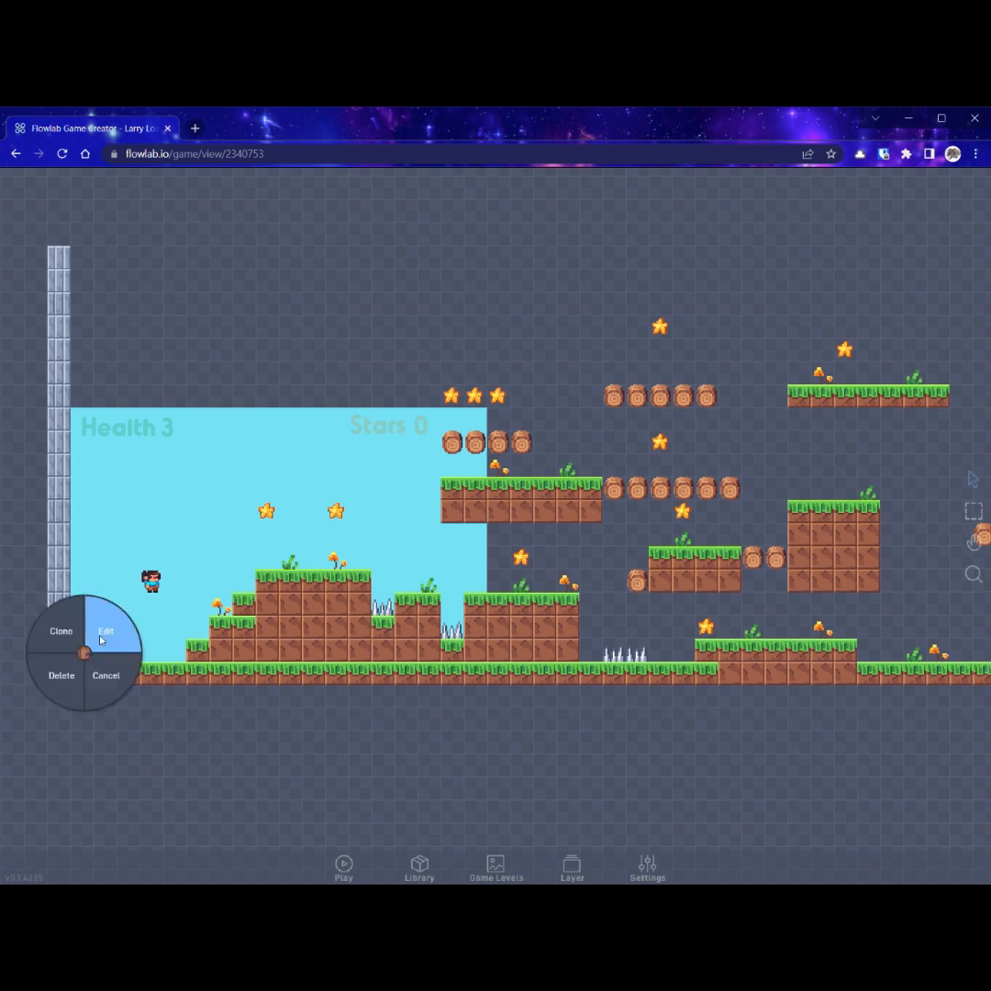
click(101, 640)
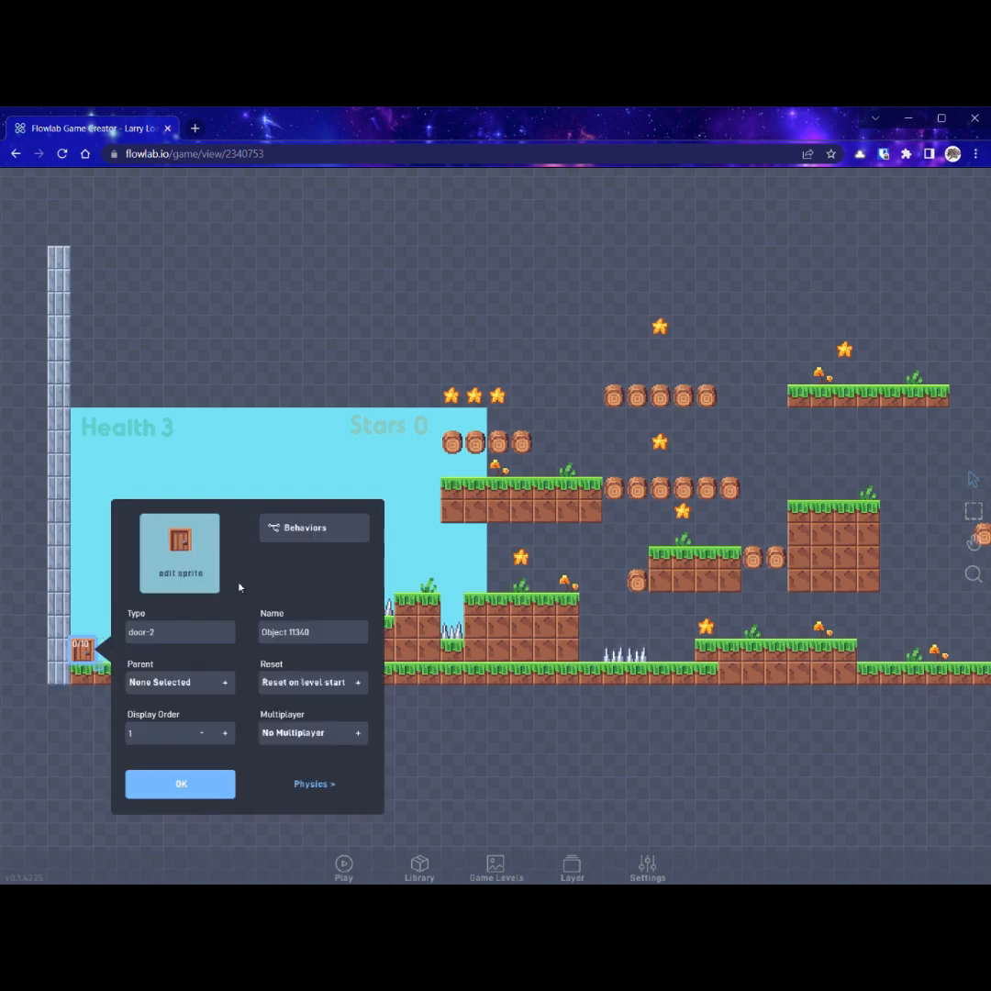
click(317, 530)
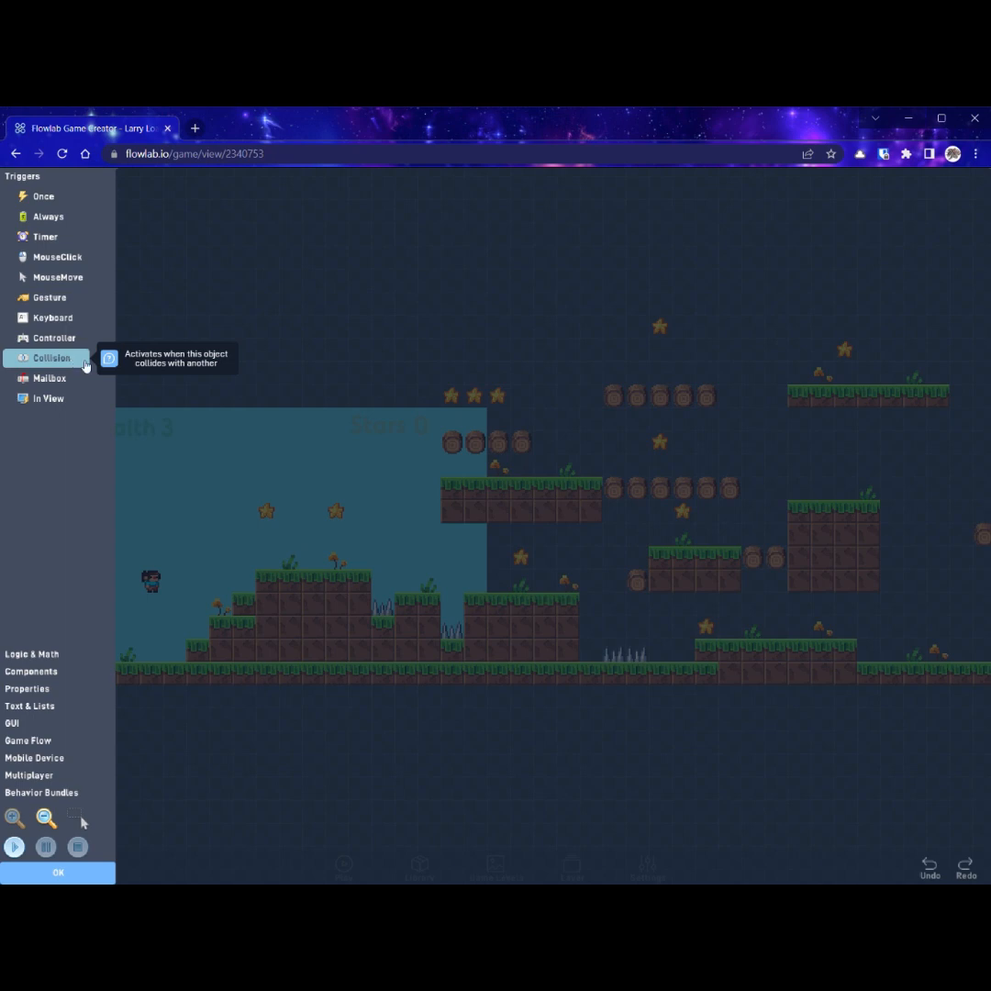
drag(85, 365, 233, 354)
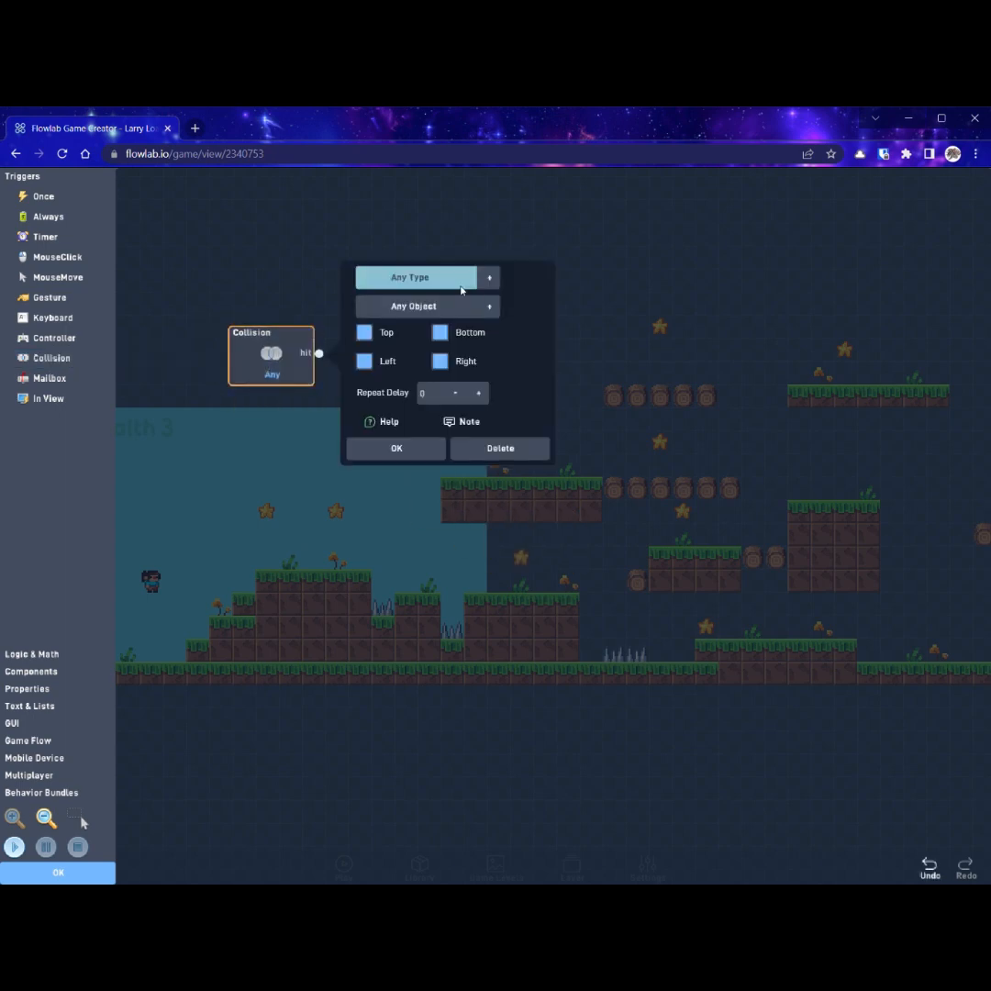
click(450, 283)
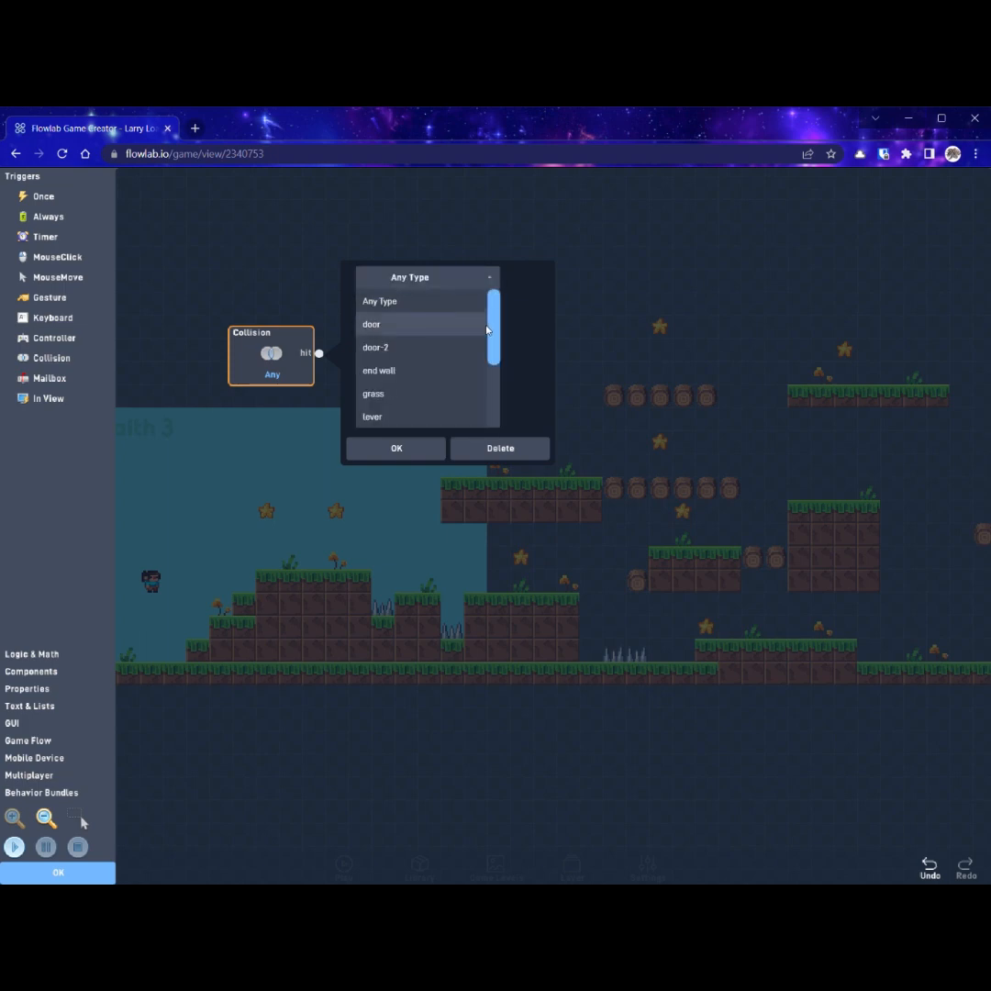
drag(494, 334, 494, 378)
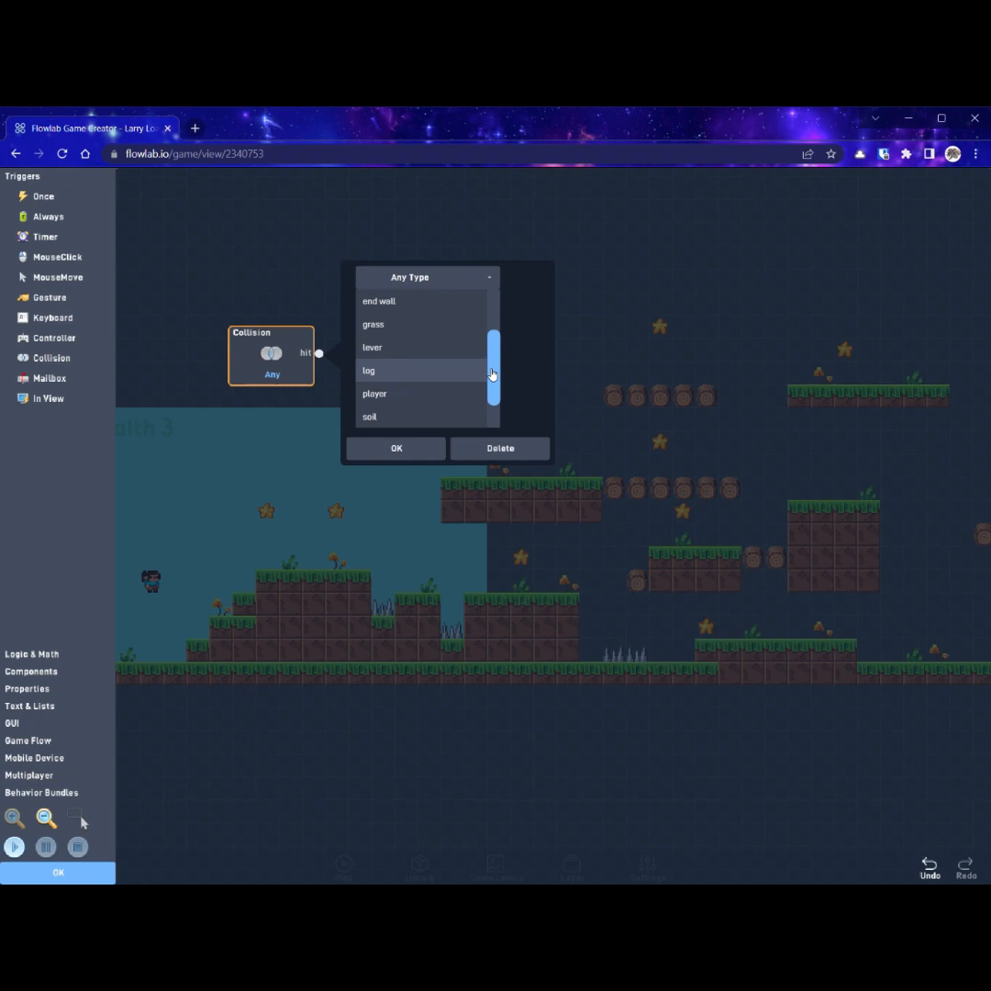
click(386, 393)
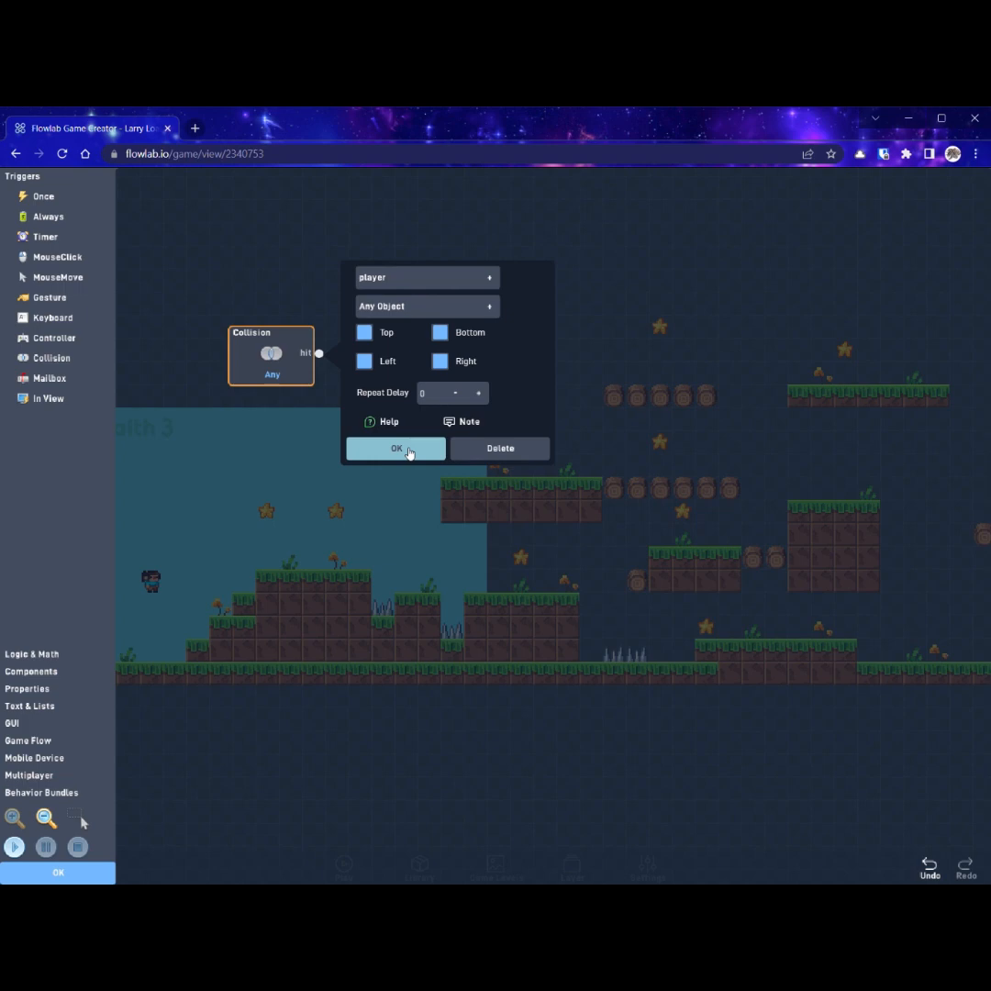
click(409, 450)
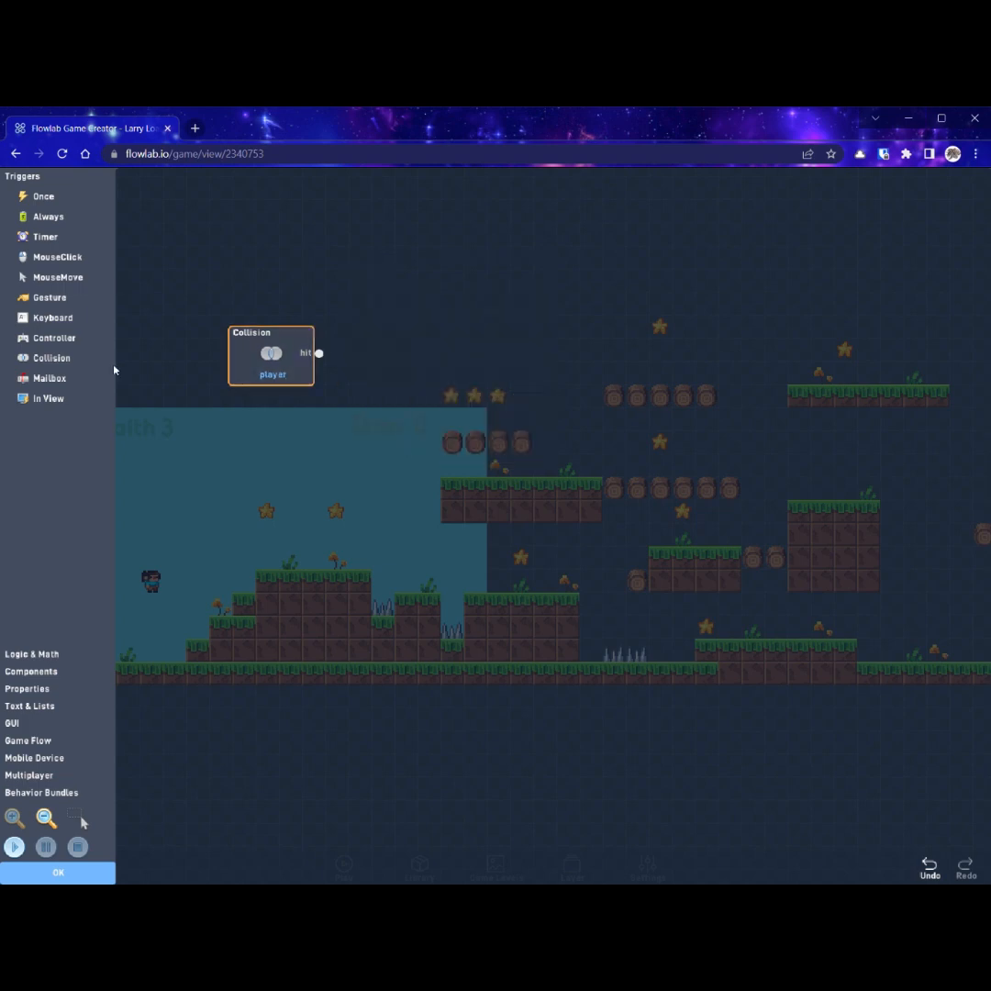
Add a Load Level behavior set to Level 2 and connect the collision's hit output to its go input.
click(29, 741)
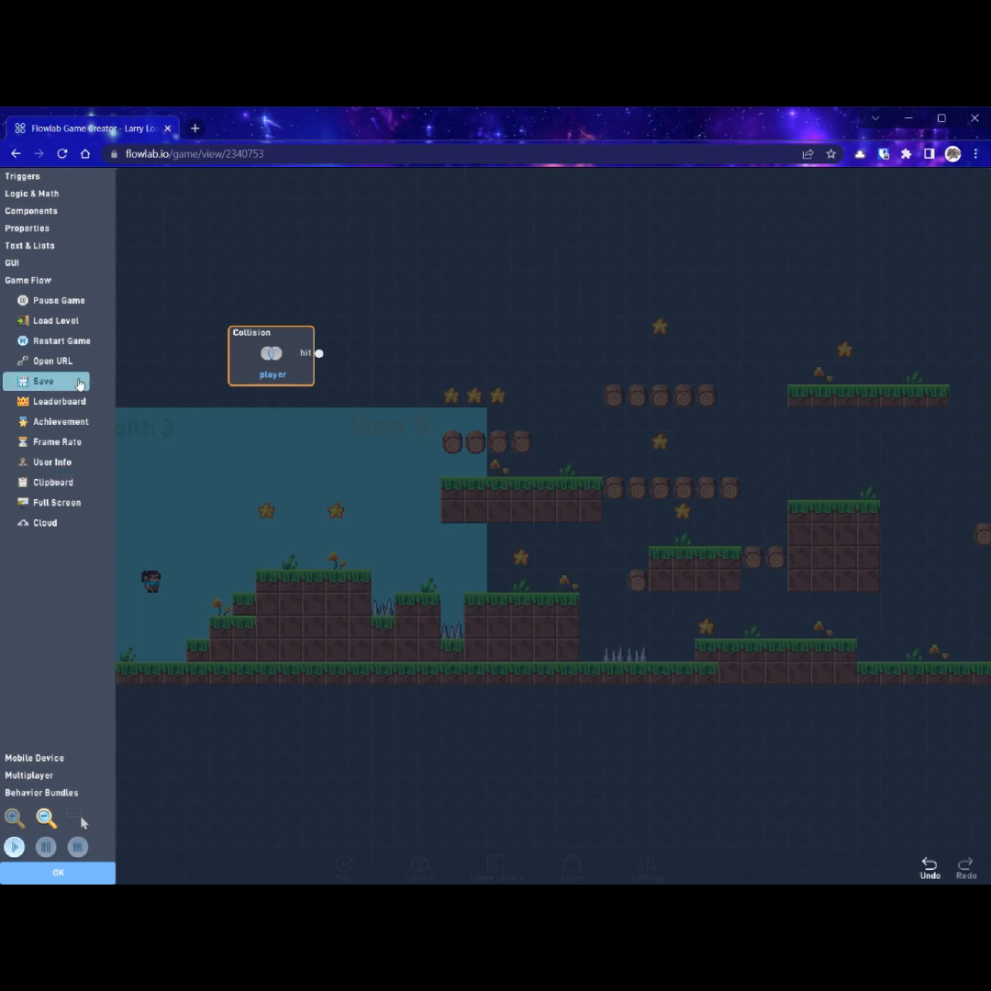
click(74, 319)
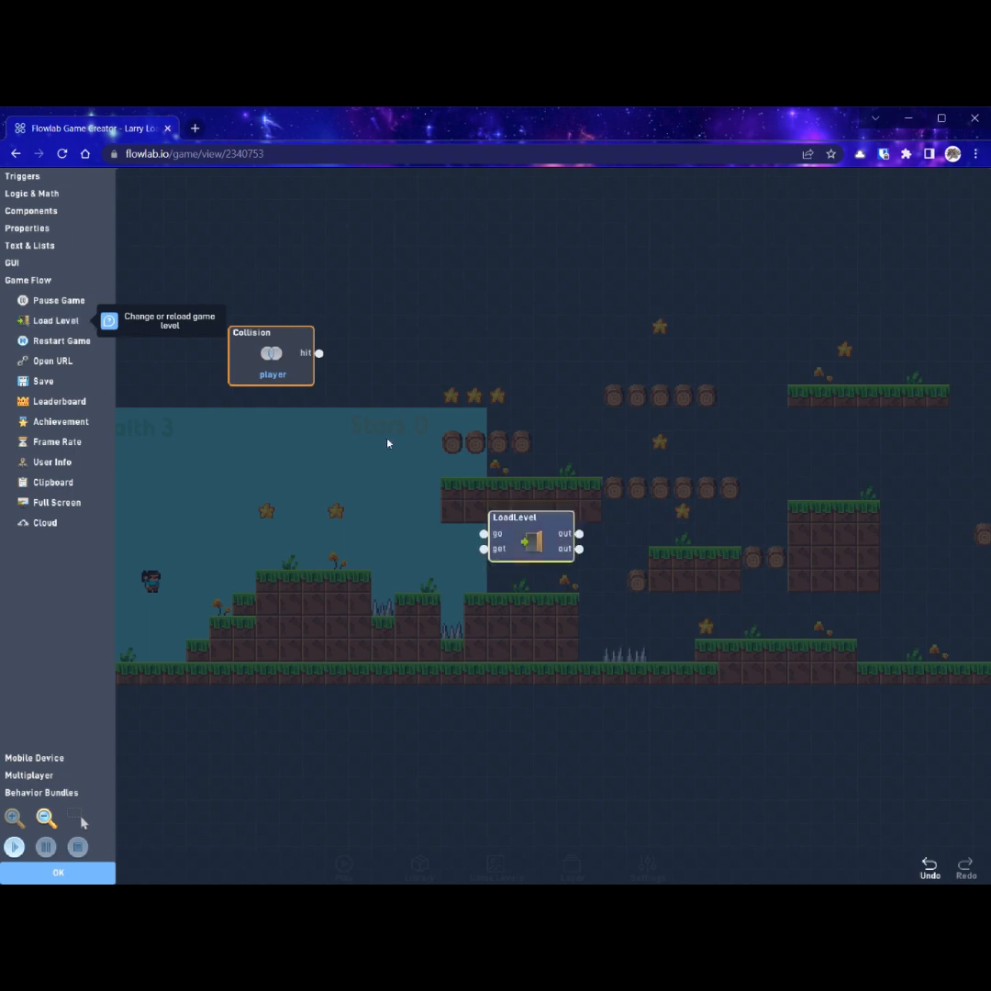
drag(531, 535, 469, 349)
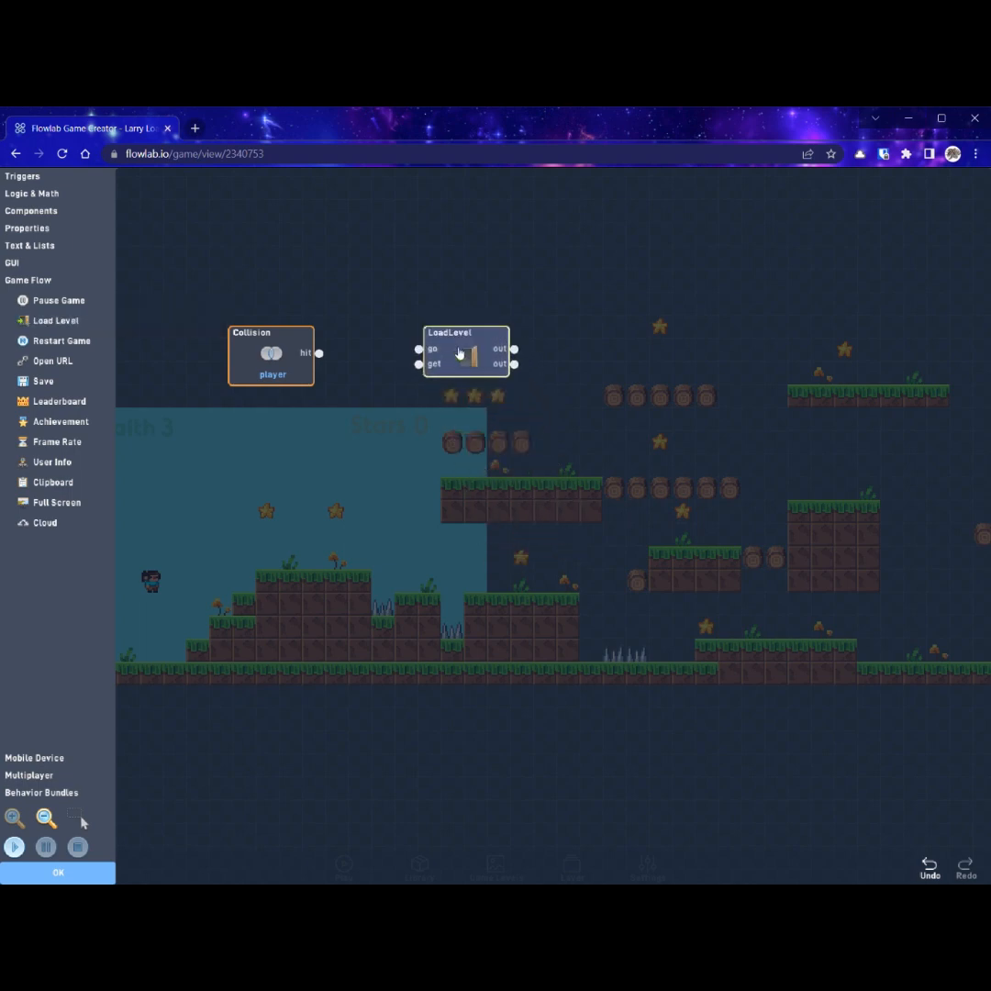
click(467, 351)
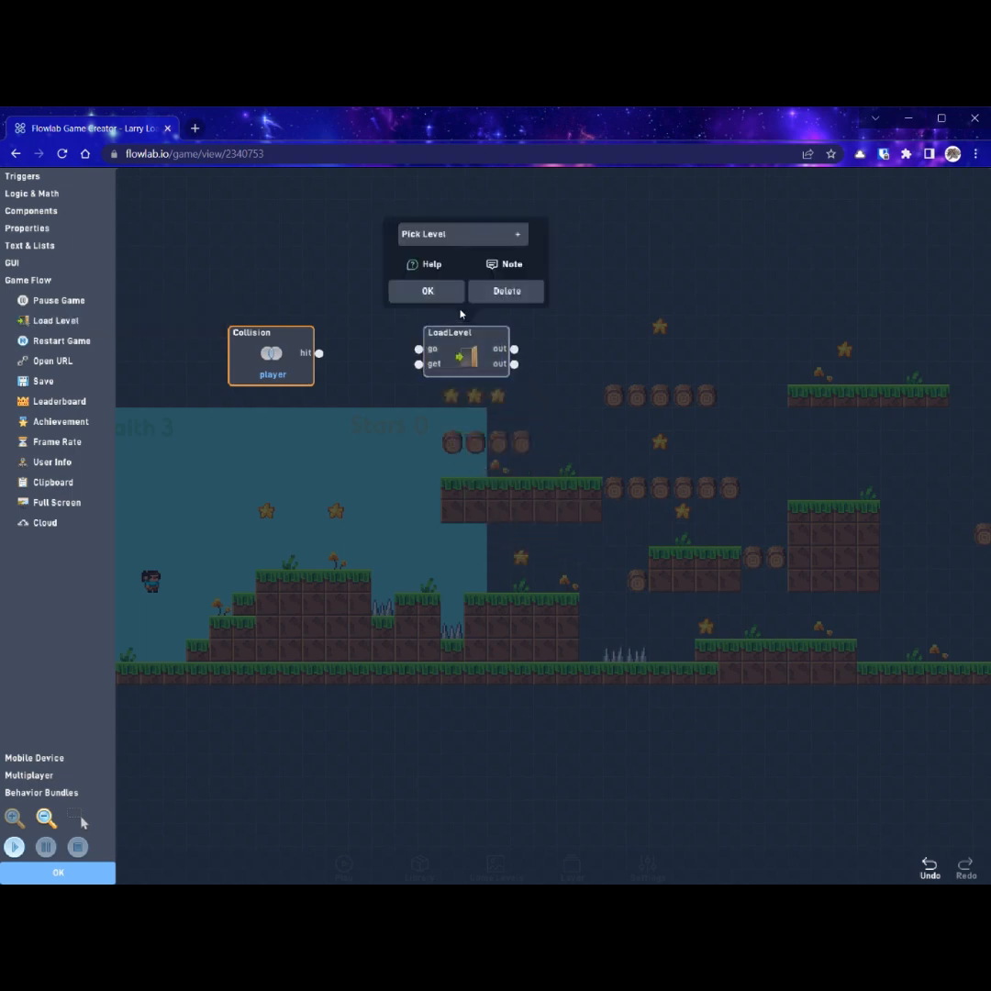
click(516, 240)
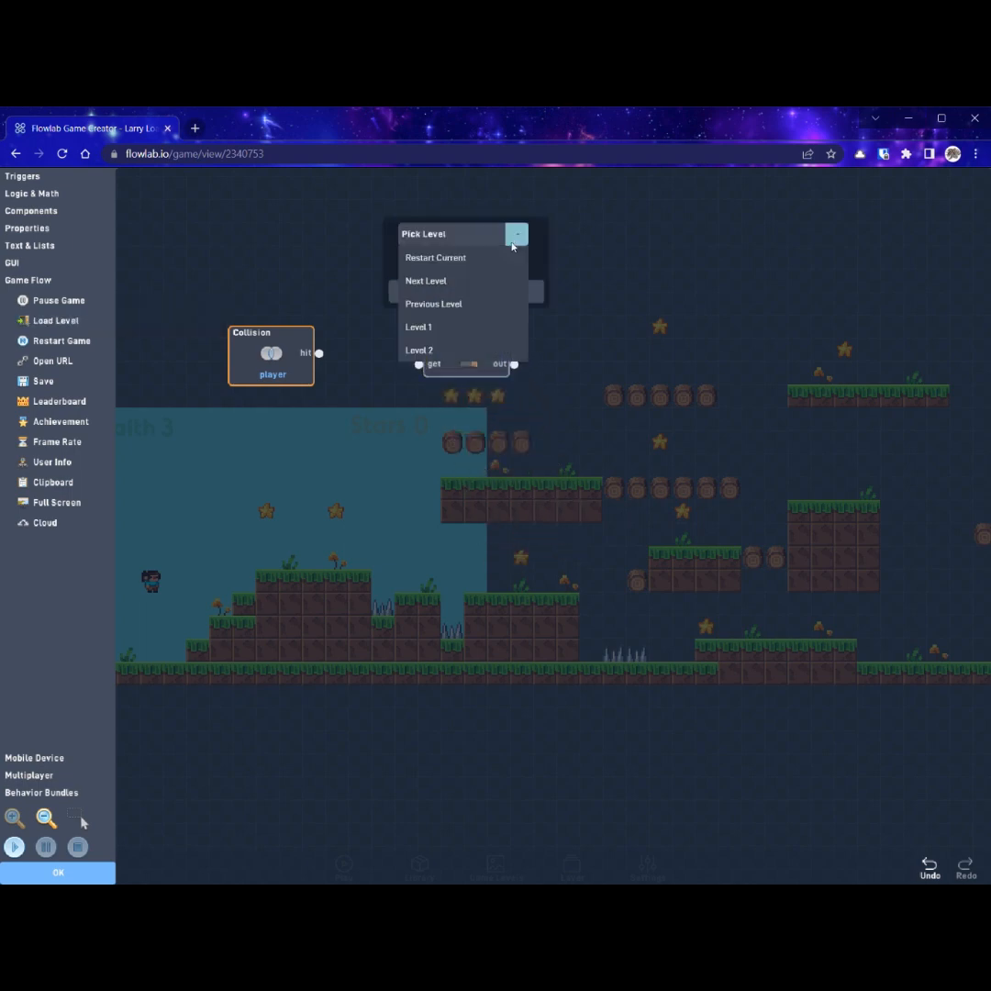
click(430, 350)
click(425, 289)
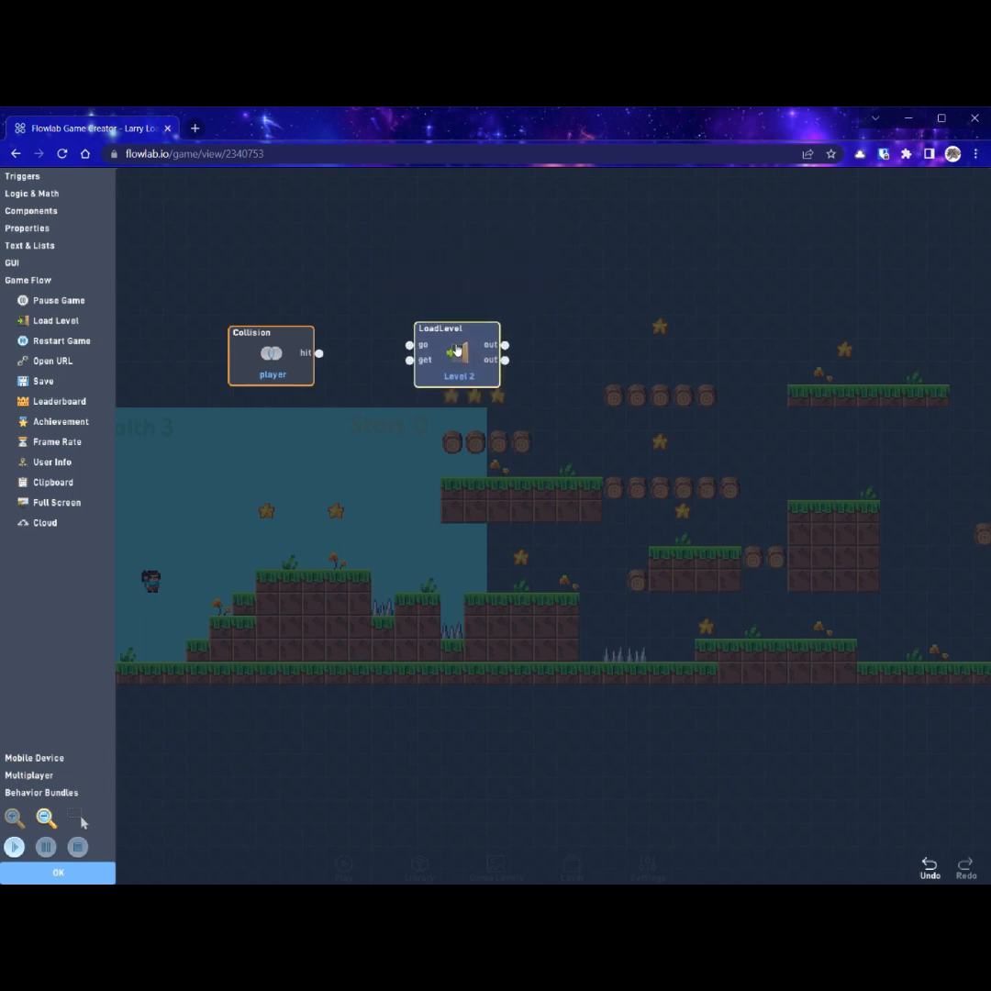
drag(456, 350, 465, 355)
drag(318, 354, 425, 357)
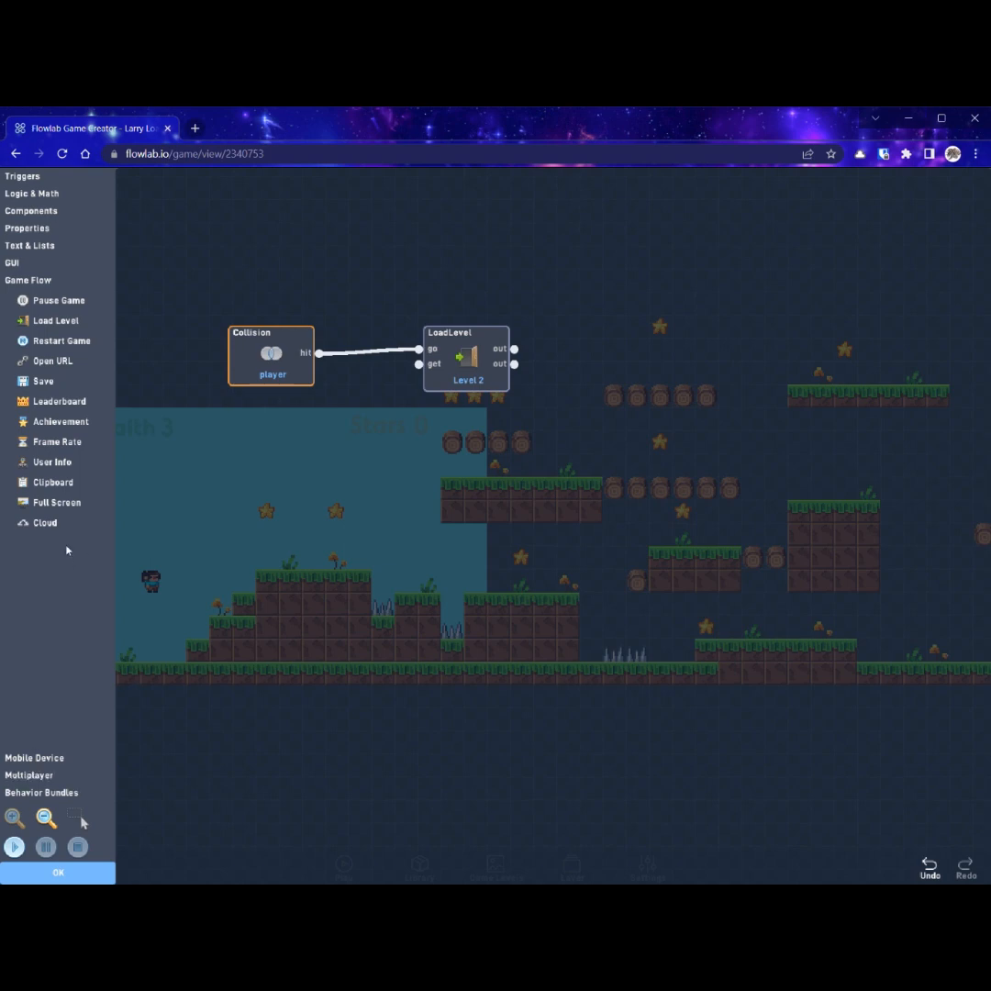
Add the open Animation behavior with Stay on last frame when done enabled, and connect the collision's hit output to its start input.
click(55, 232)
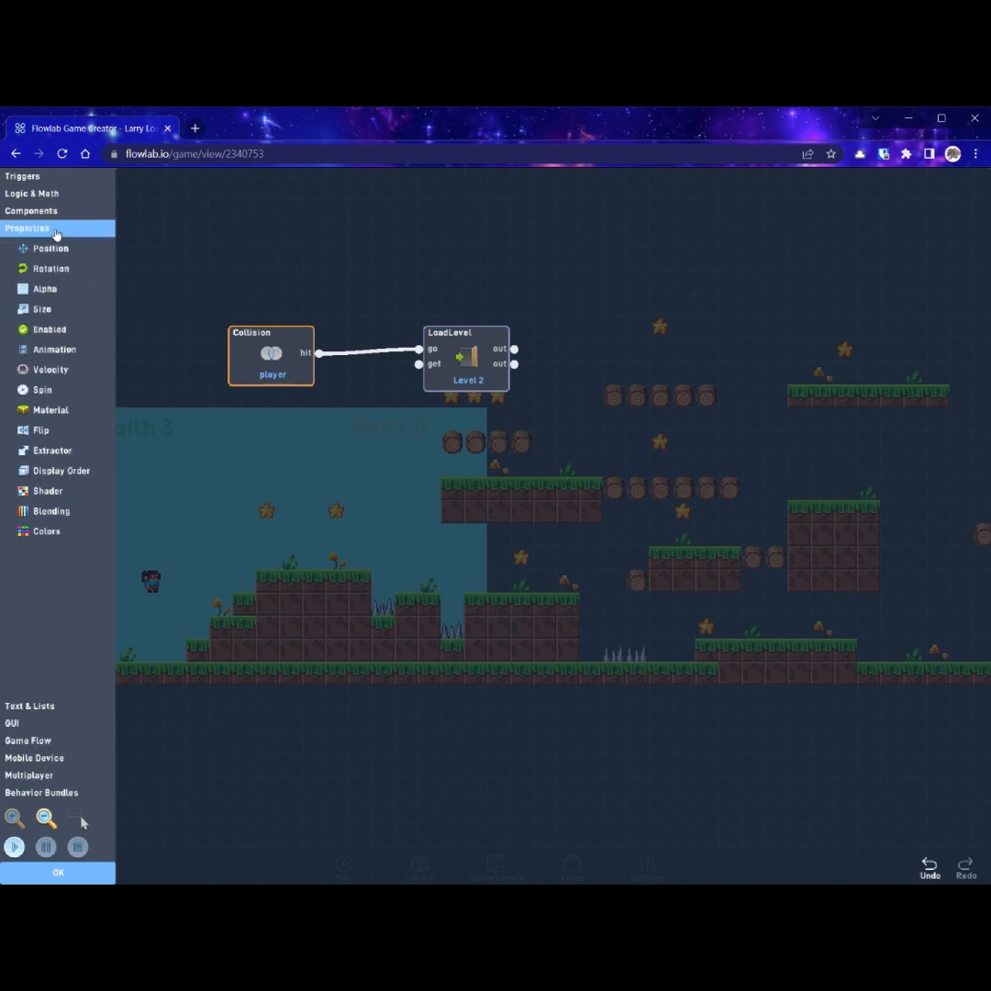
drag(55, 350, 468, 272)
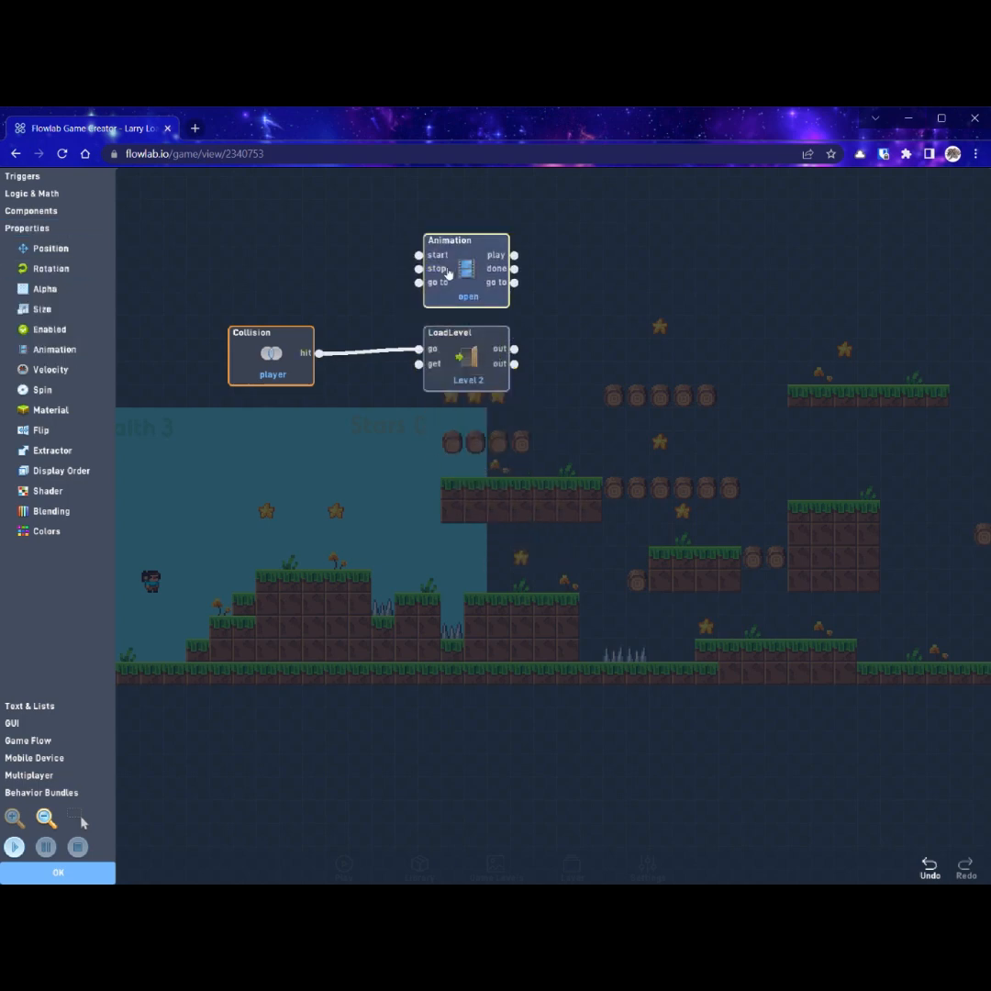
click(468, 272)
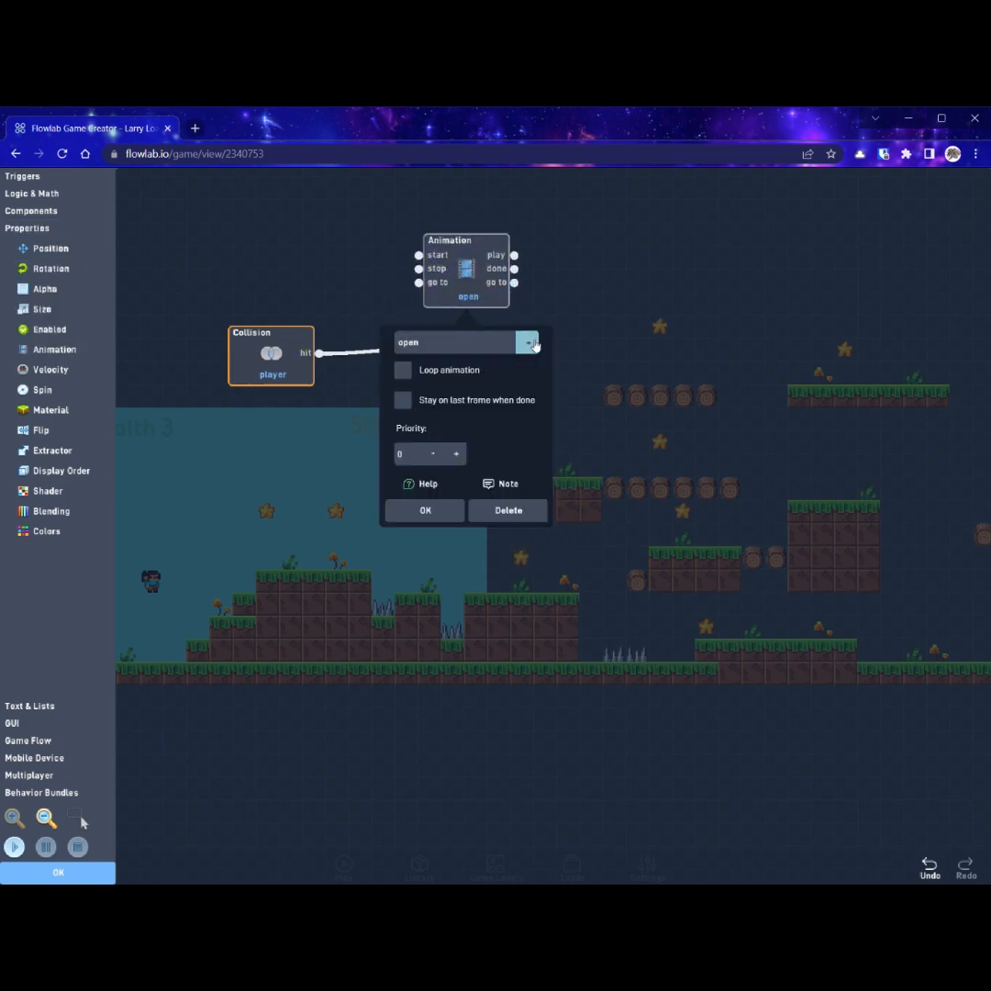
click(404, 402)
click(438, 522)
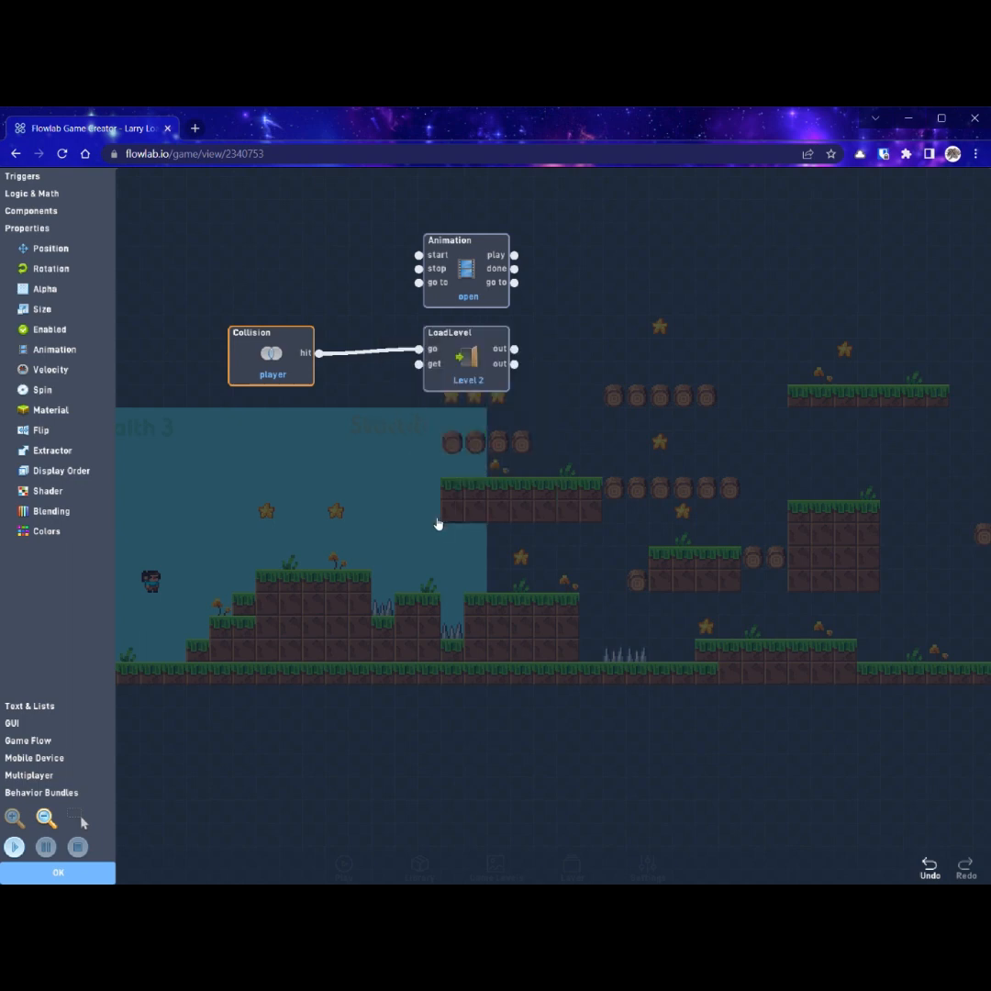
drag(357, 326, 418, 255)
Add a Sound behavior above the rearranged Animation and Load Level blocks, and connect the collision's hit output to its play input.
click(39, 212)
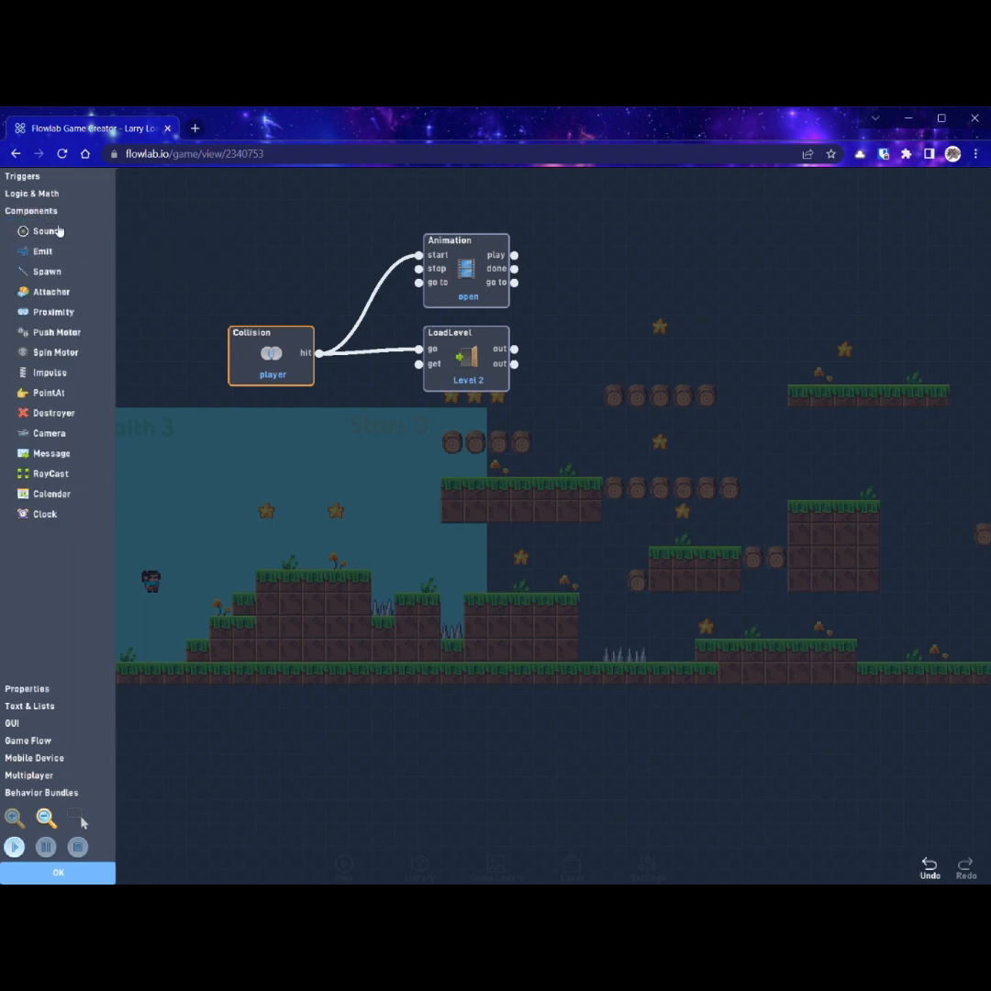
drag(58, 231, 336, 226)
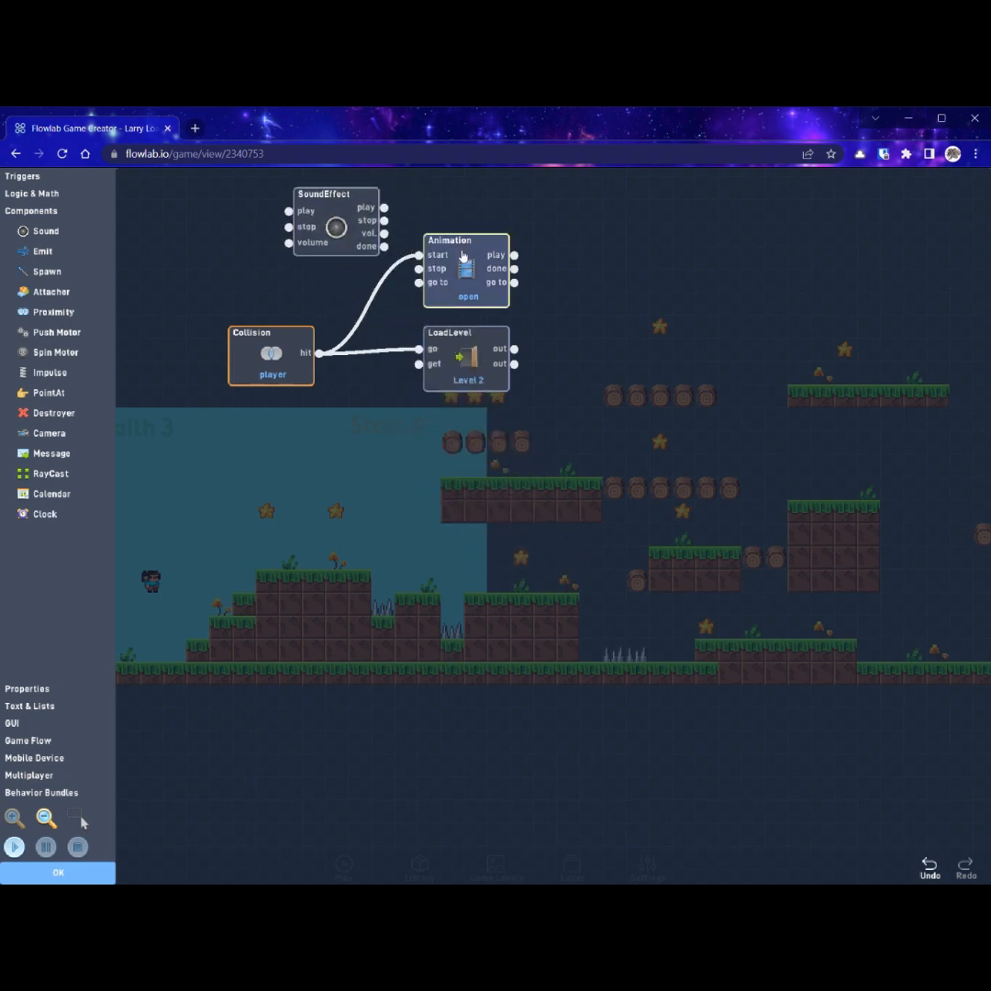
drag(468, 359, 533, 499)
drag(471, 284, 535, 399)
drag(354, 243, 550, 311)
drag(318, 353, 483, 280)
Assign whoosh sound effect 3 to the Sound behavior and save the door's behaviors and object settings.
click(519, 270)
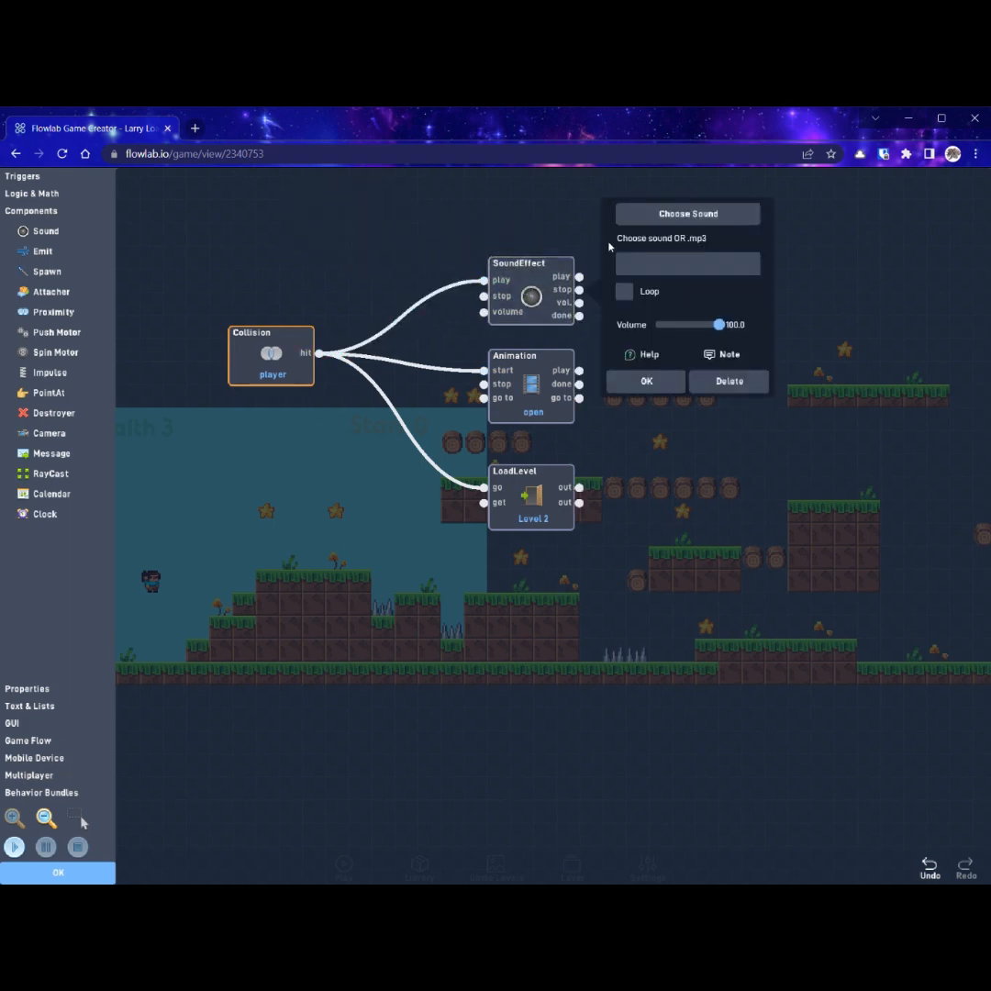
click(671, 216)
click(459, 451)
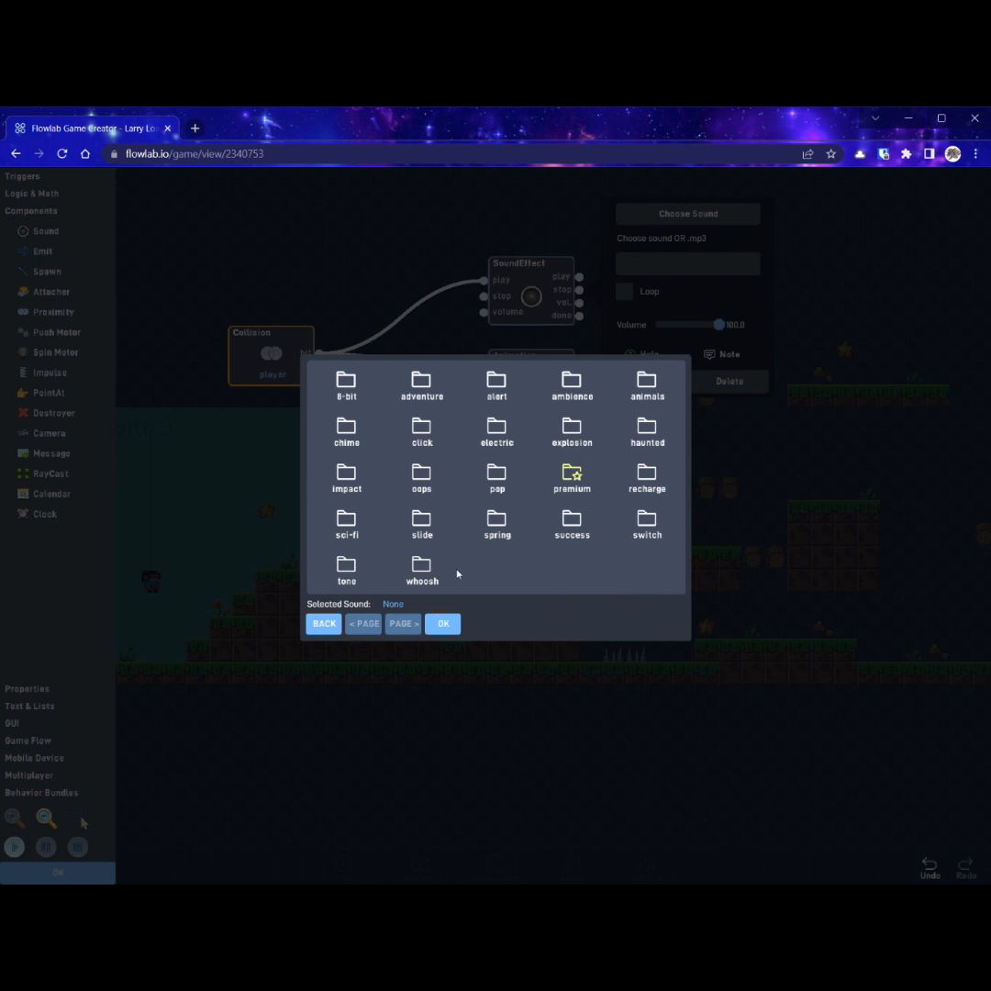
click(422, 569)
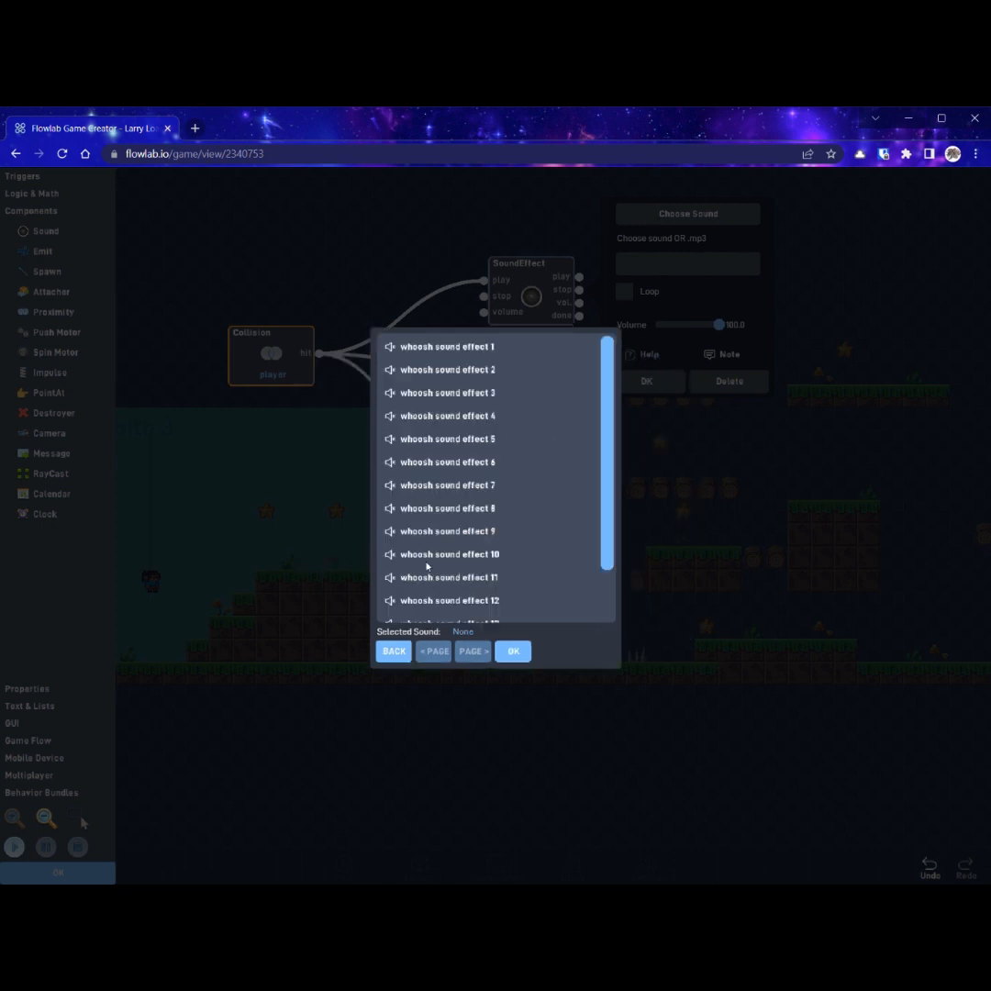
click(463, 369)
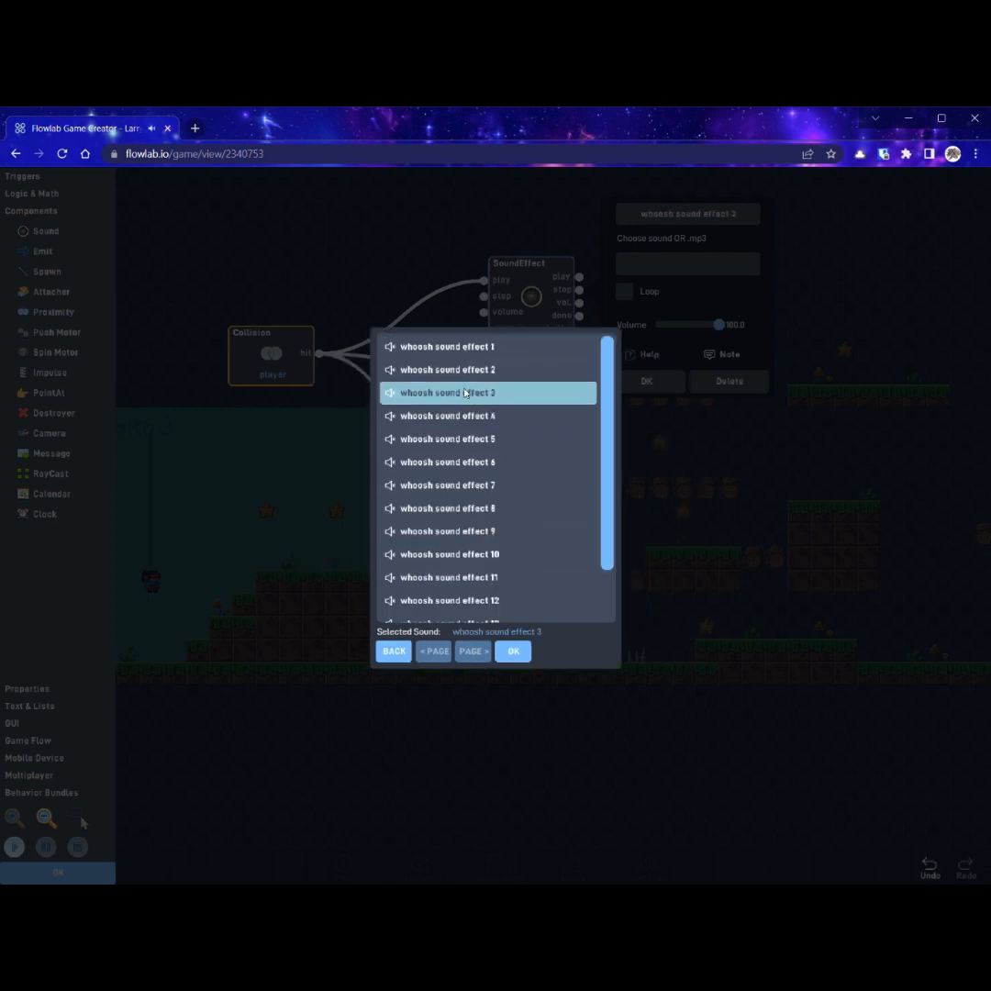
click(471, 394)
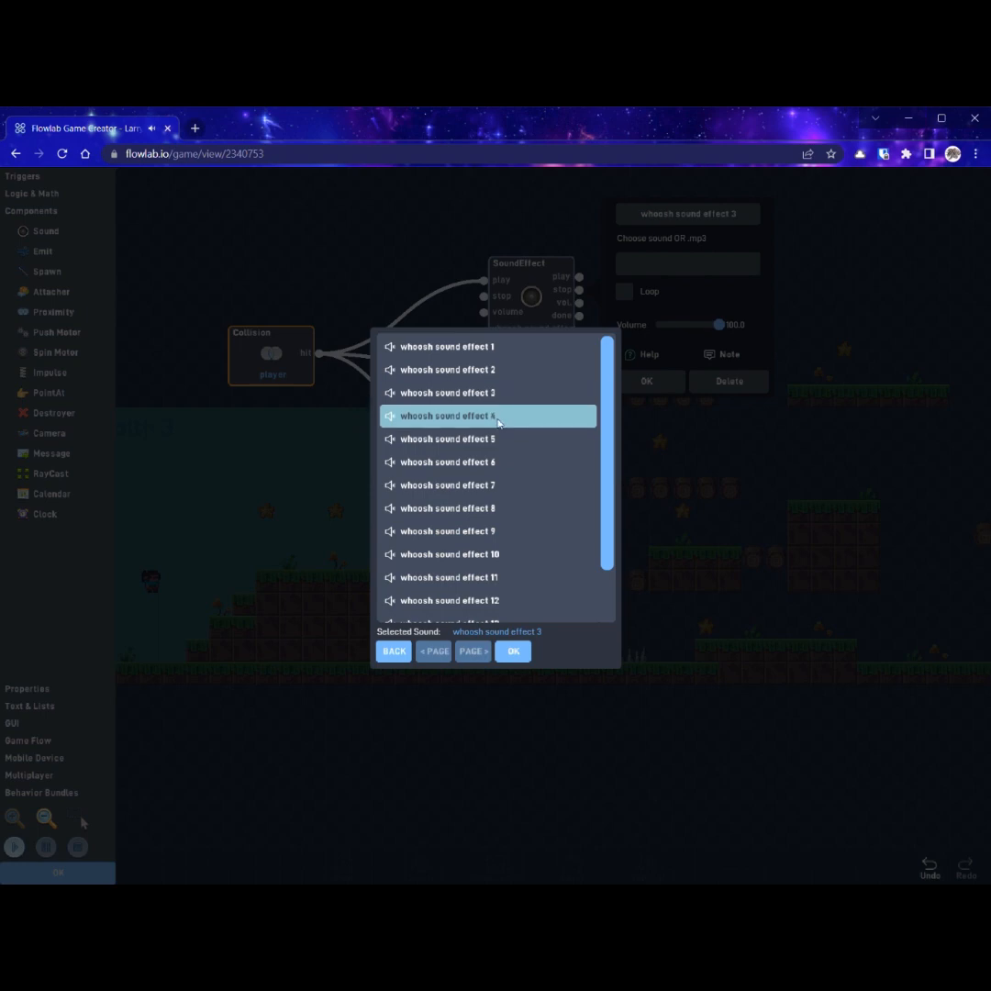
click(514, 653)
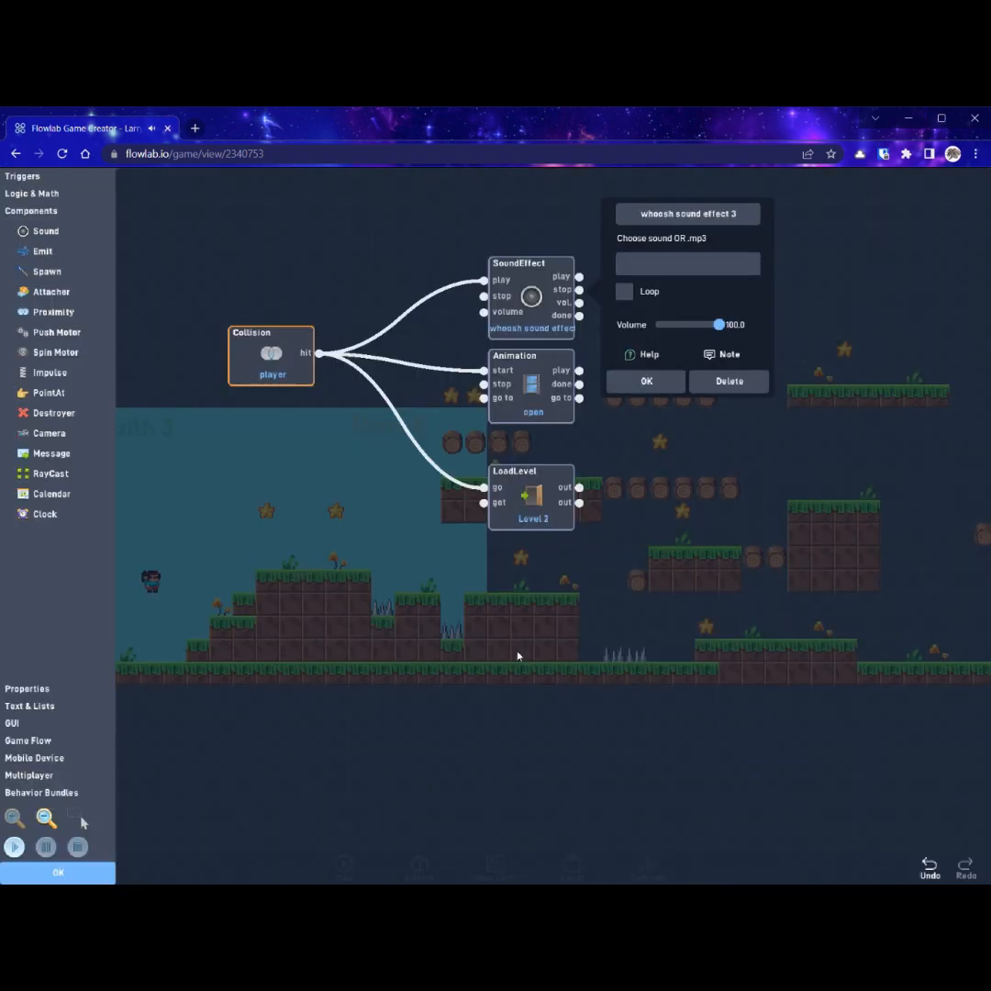
click(640, 383)
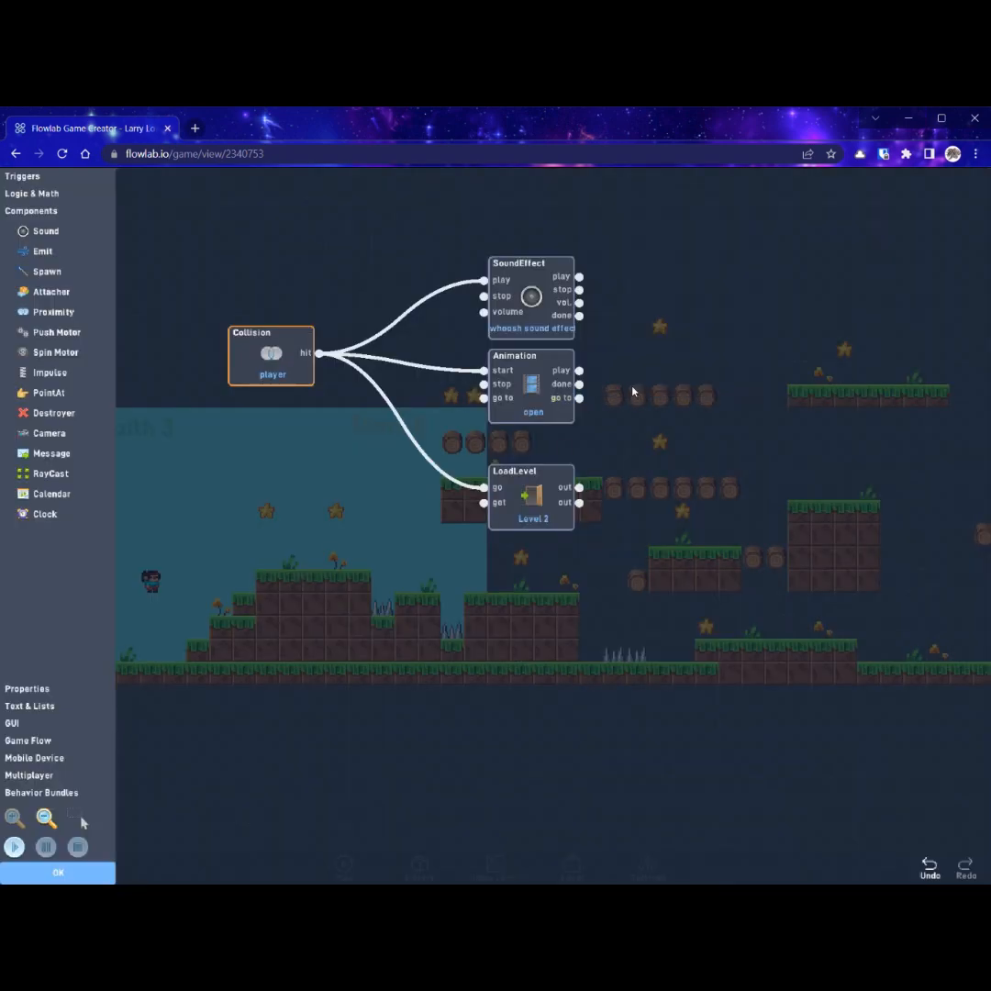
click(71, 879)
click(177, 786)
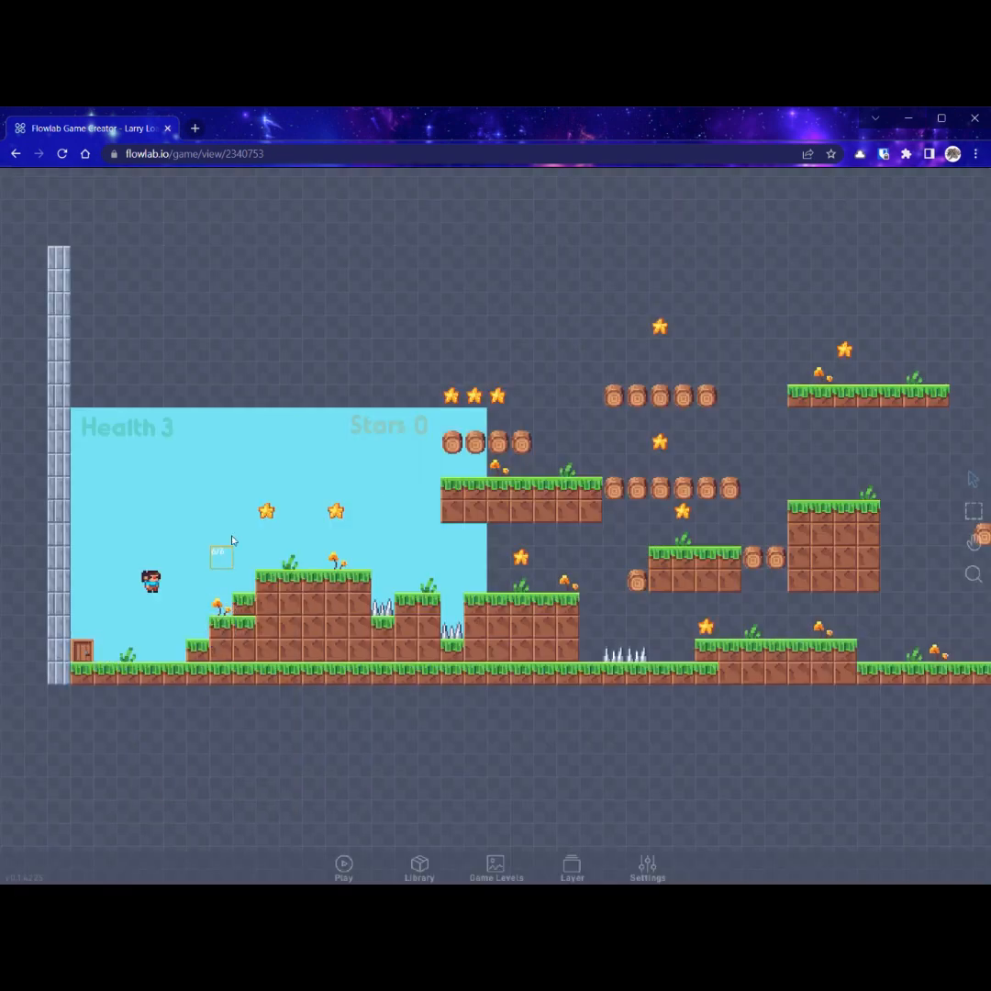
Play-test the game by moving the player into the Level 1 door and walking around in the level it loads.
key(Escape)
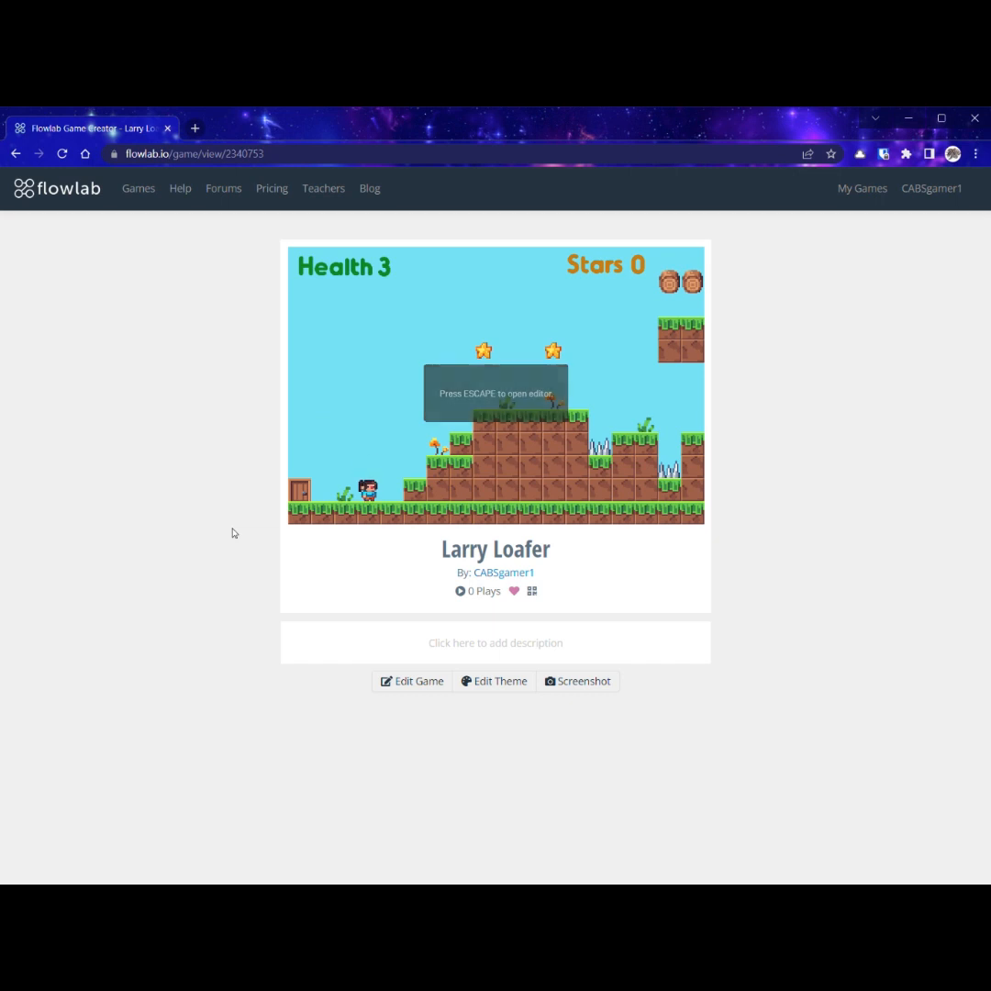
key(Right)
key(Up)
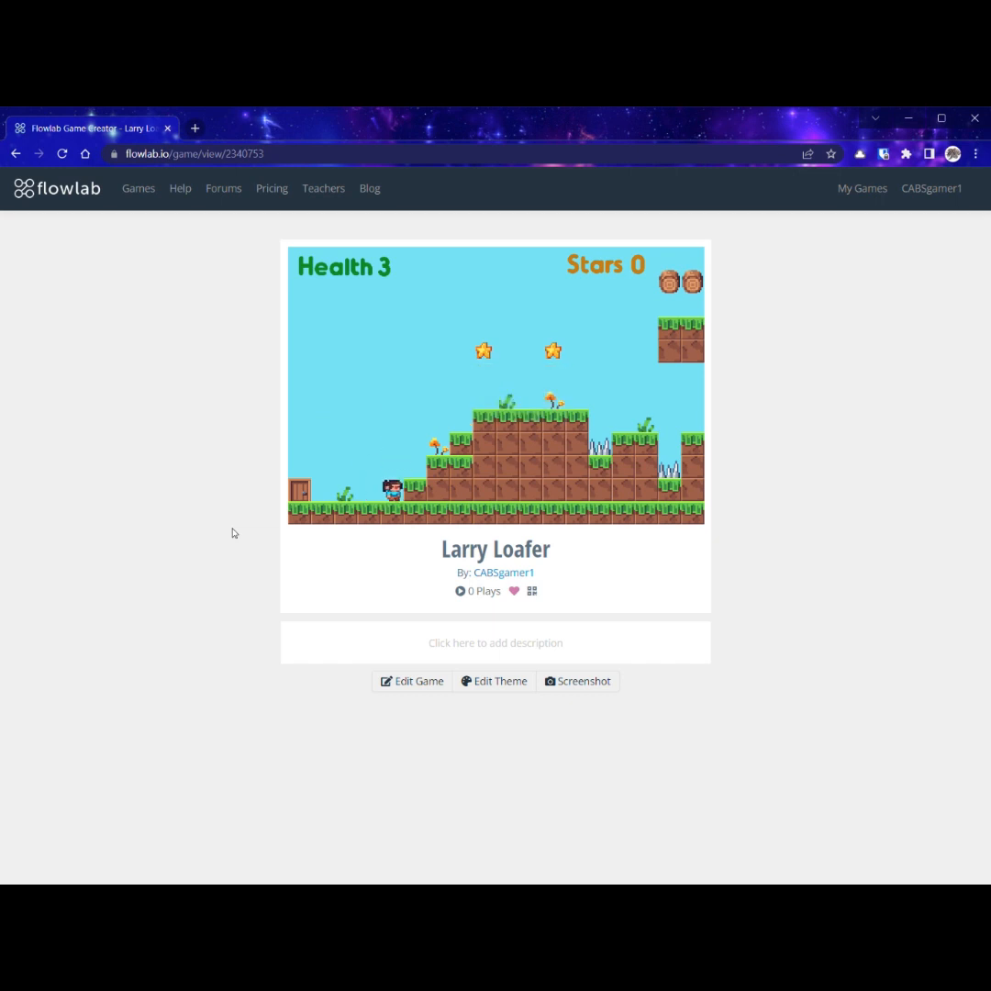
key(Left)
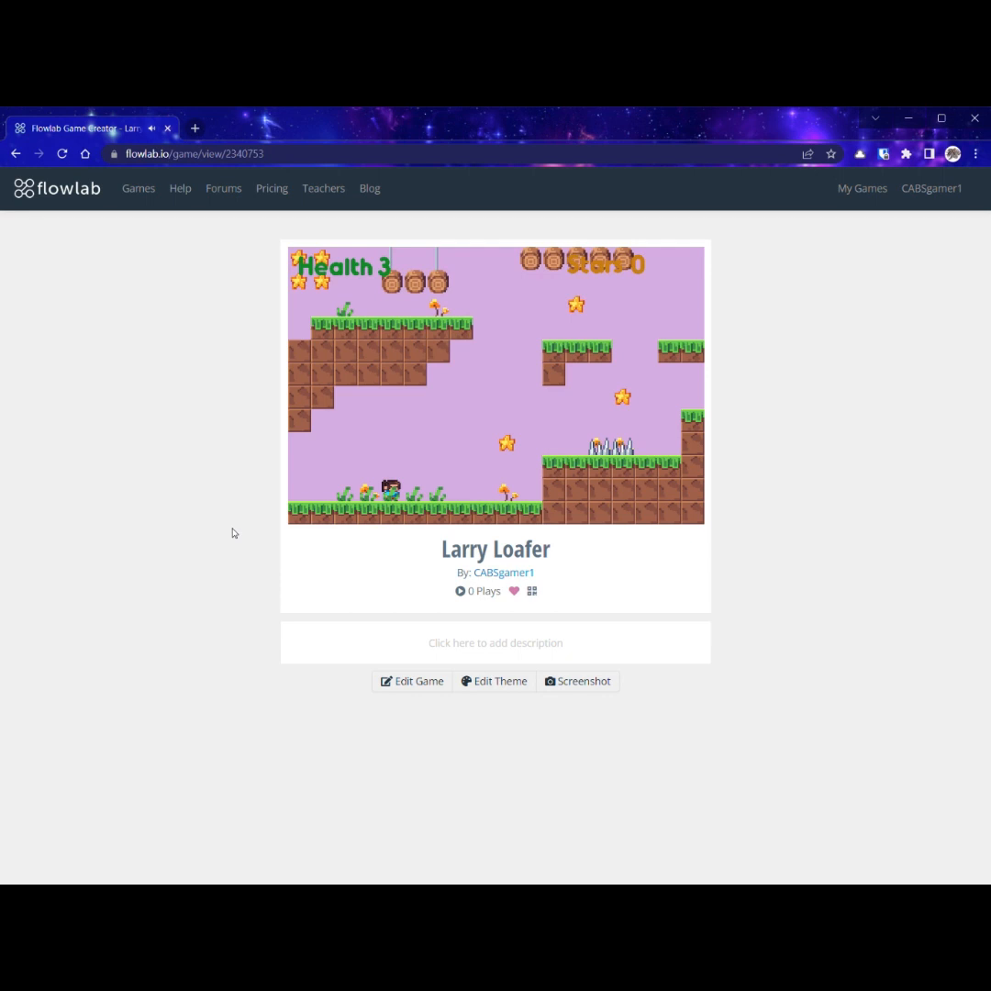
key(Right)
key(Up)
key(Left)
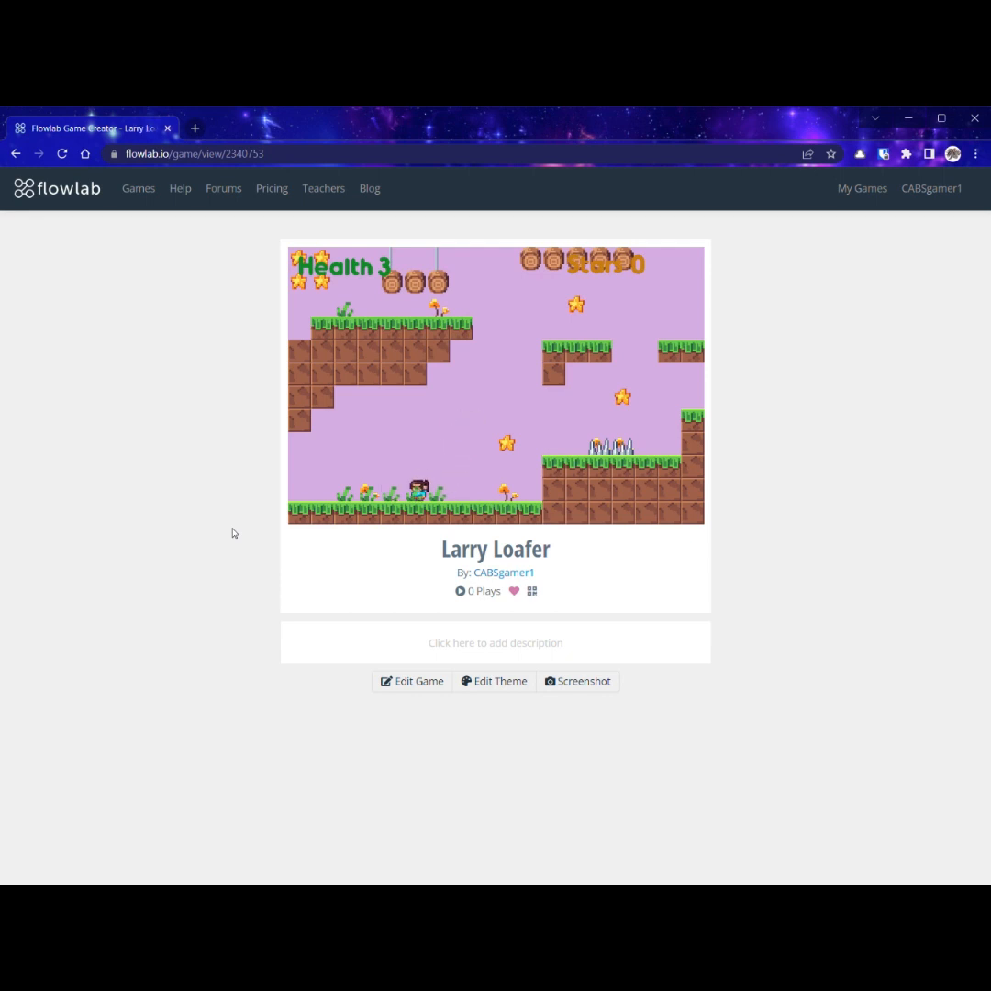